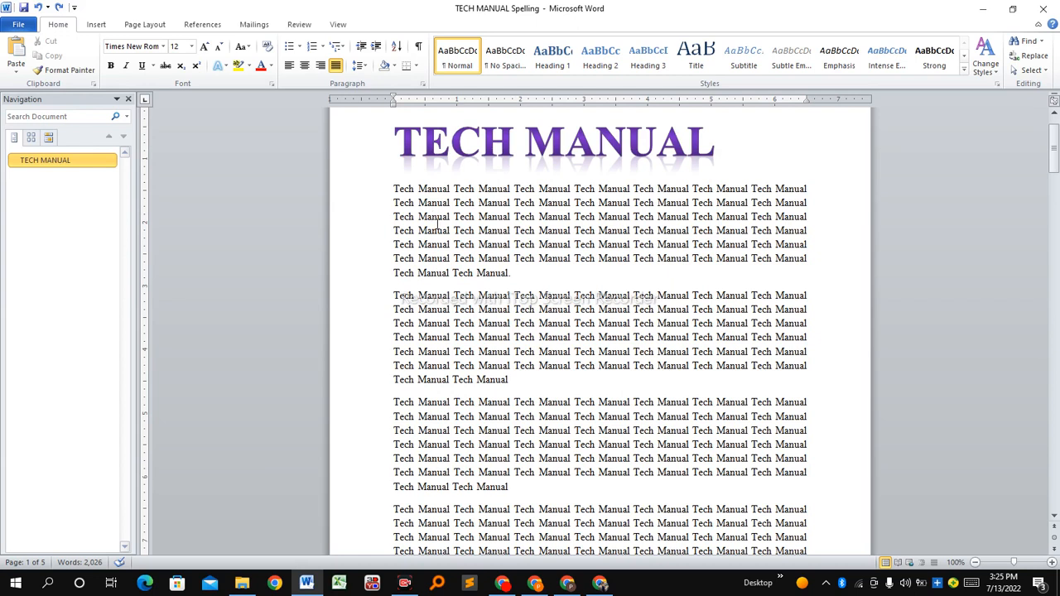
click(522, 270)
drag(393, 189, 414, 203)
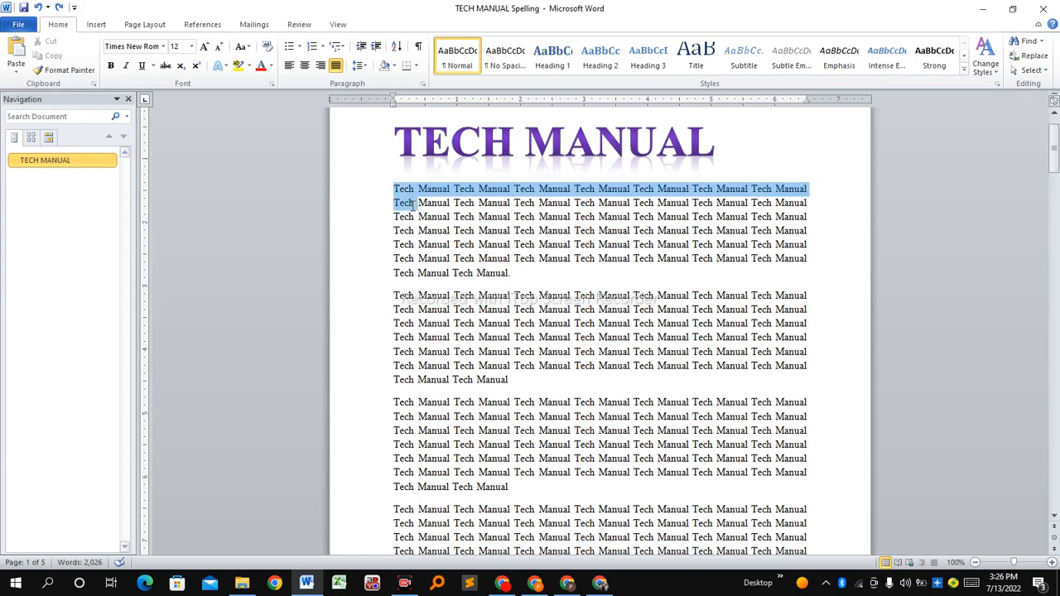
click(473, 248)
click(521, 285)
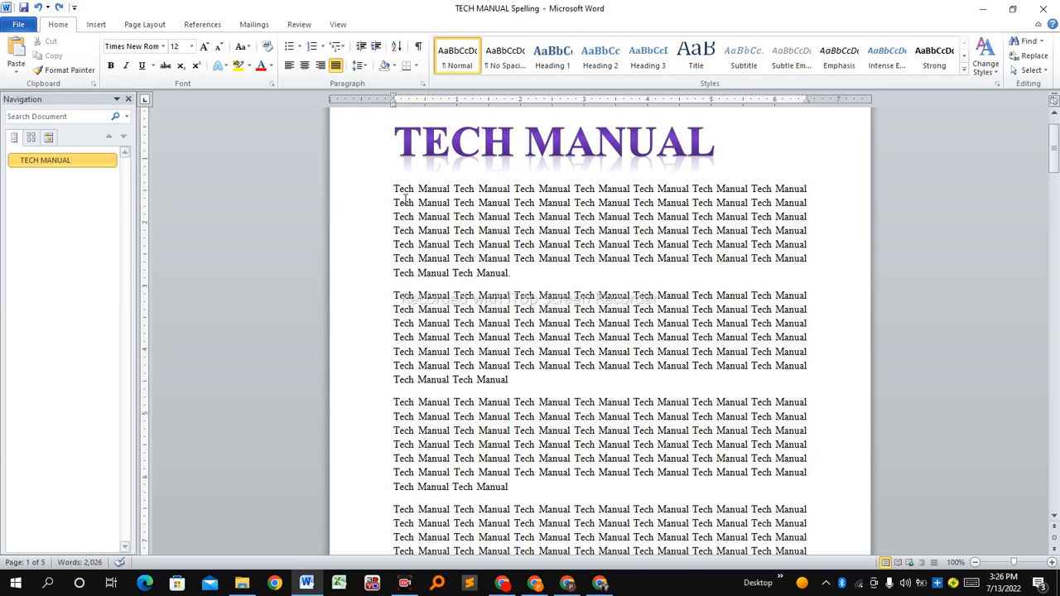
drag(393, 188, 759, 487)
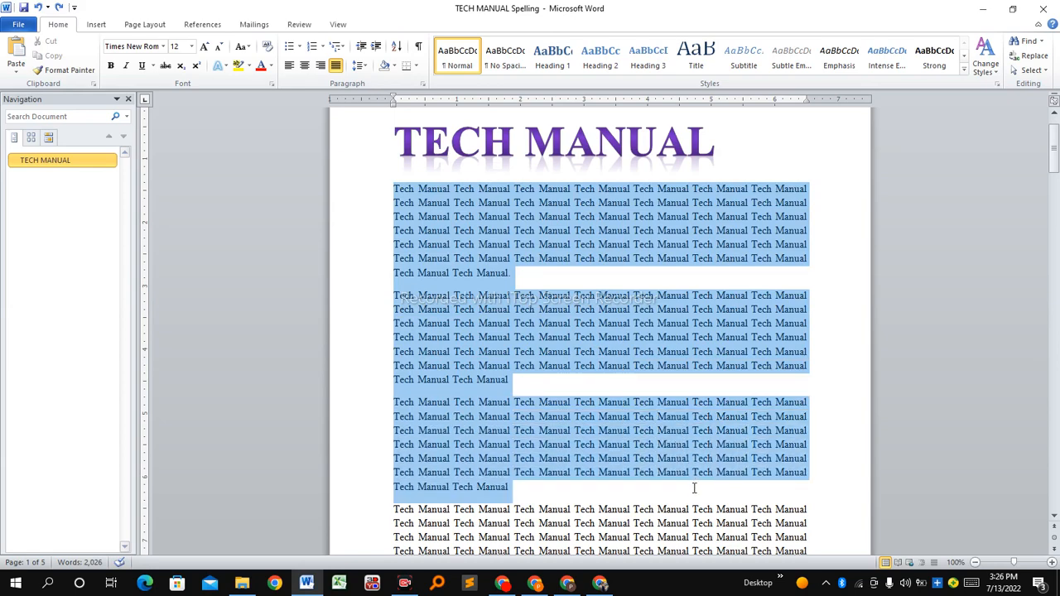
click(598, 352)
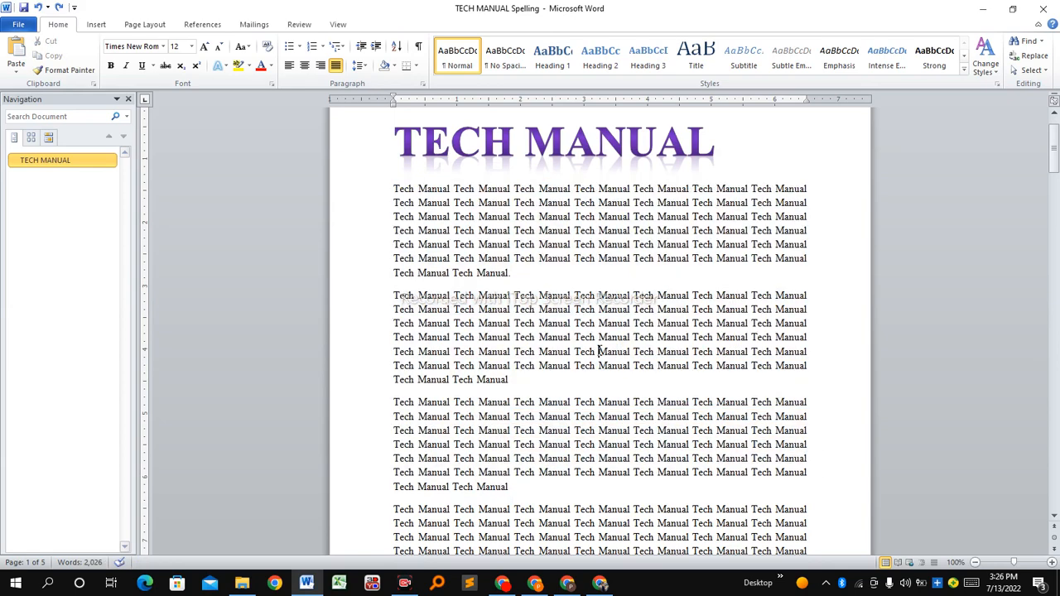
click(561, 259)
click(96, 25)
click(141, 26)
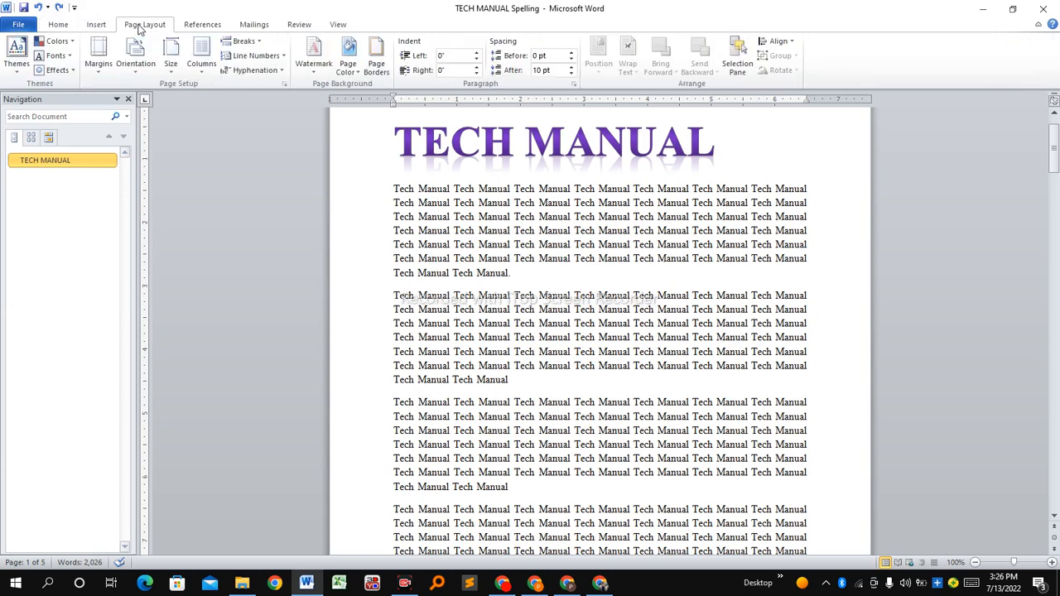
click(49, 26)
click(93, 26)
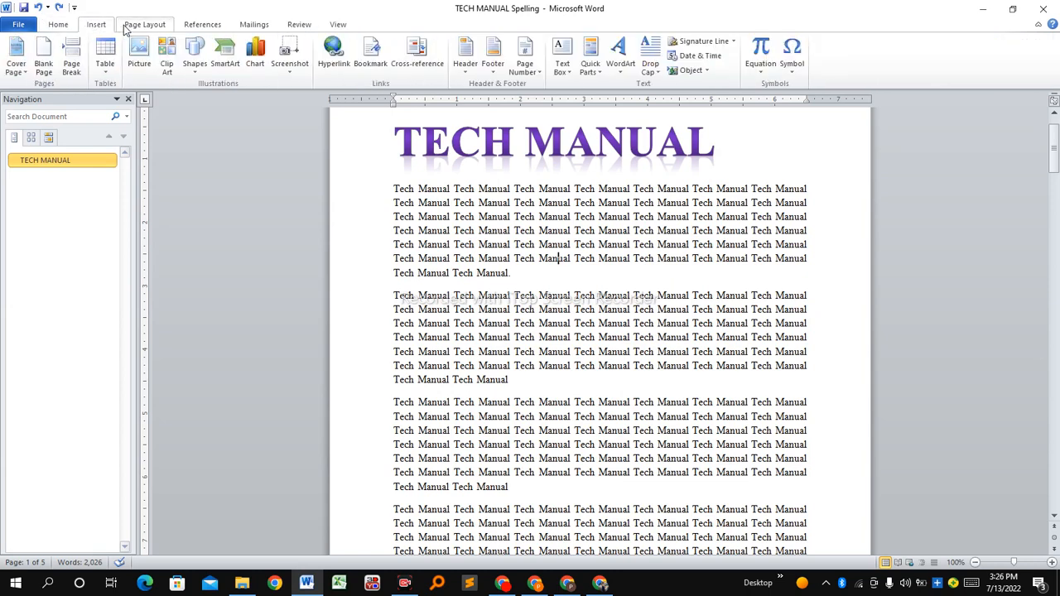
click(131, 25)
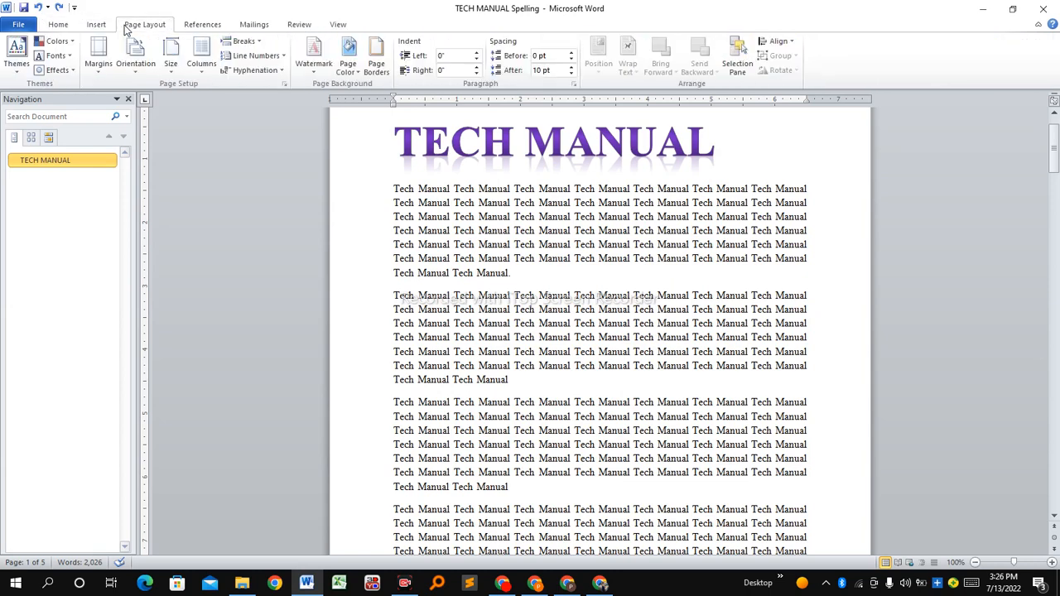
click(205, 27)
click(70, 29)
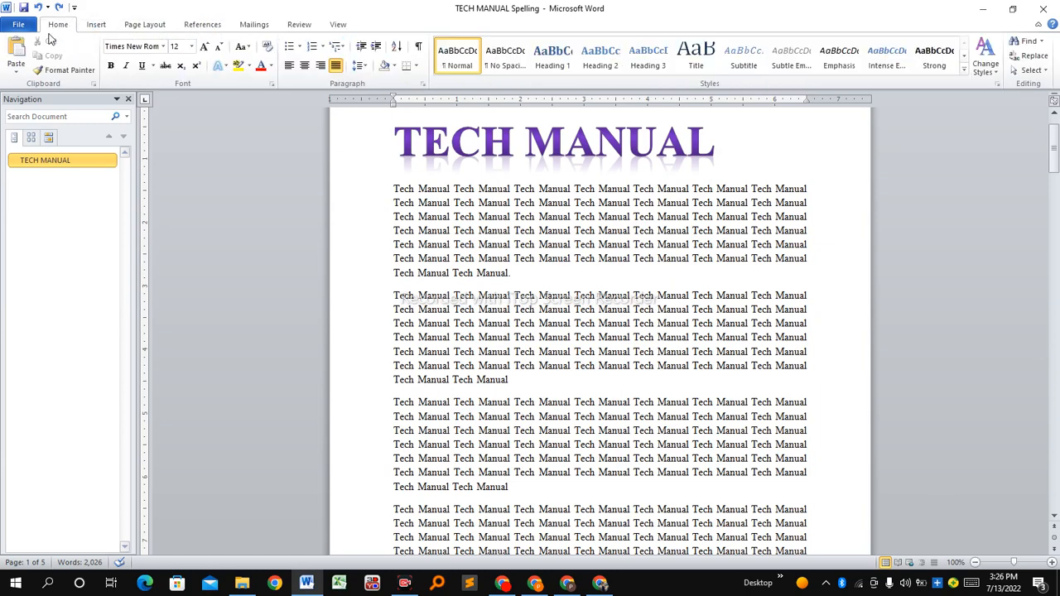
click(104, 27)
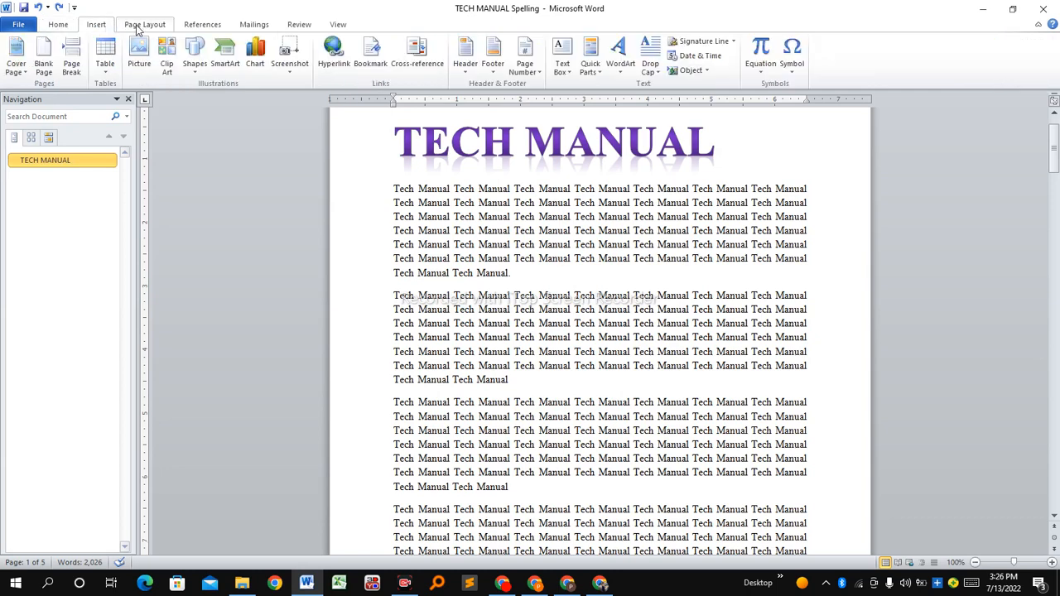
click(143, 27)
click(199, 27)
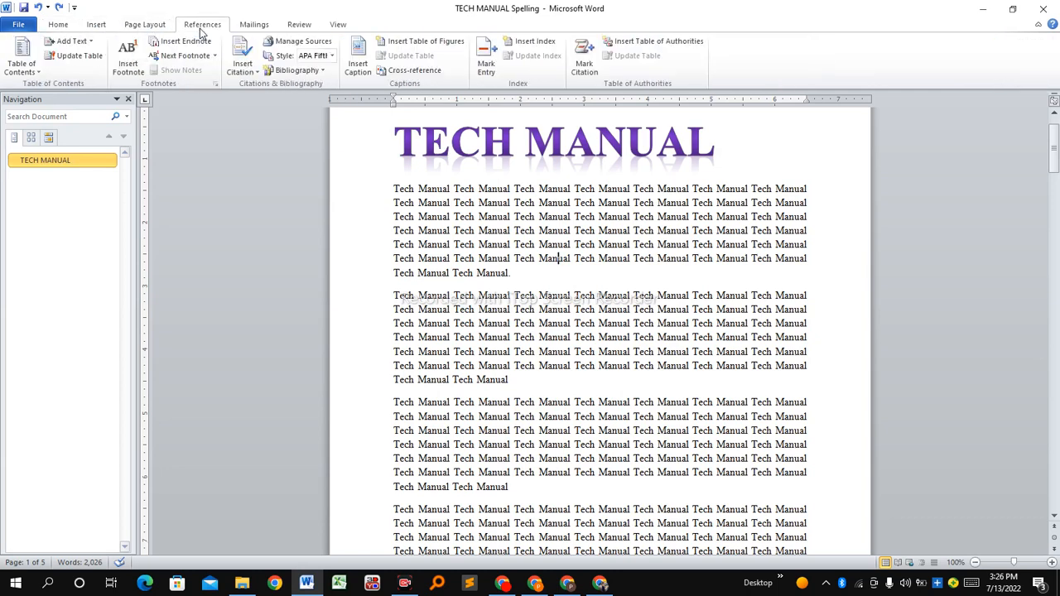
click(255, 27)
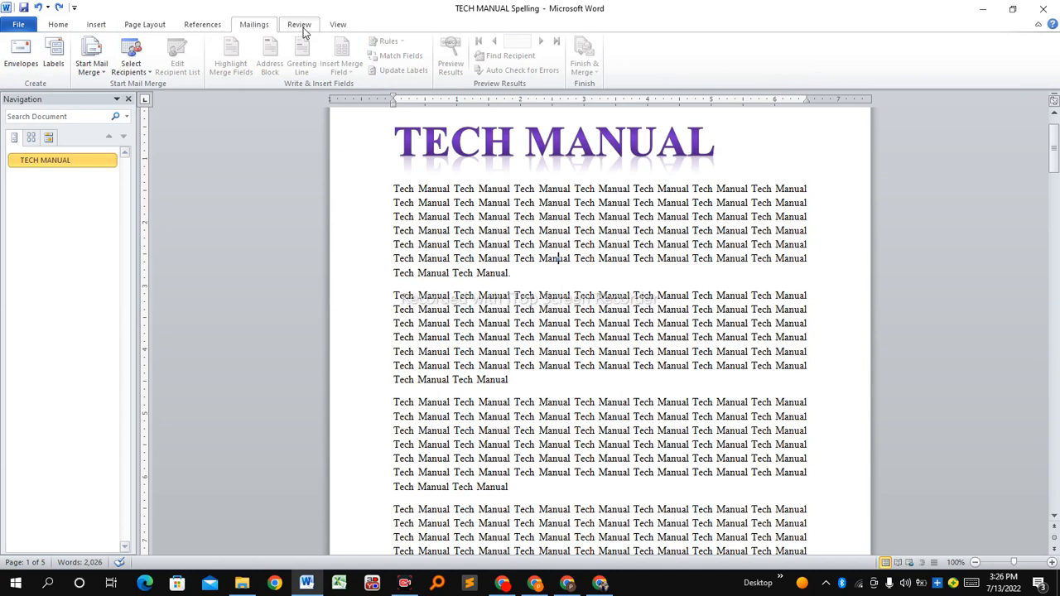
click(299, 27)
click(336, 29)
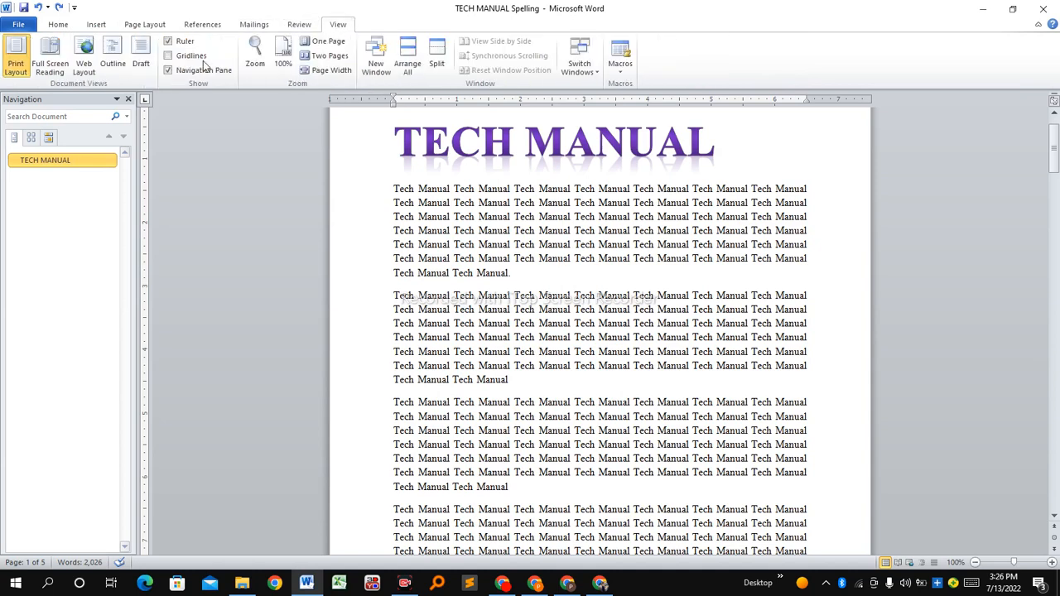
click(53, 27)
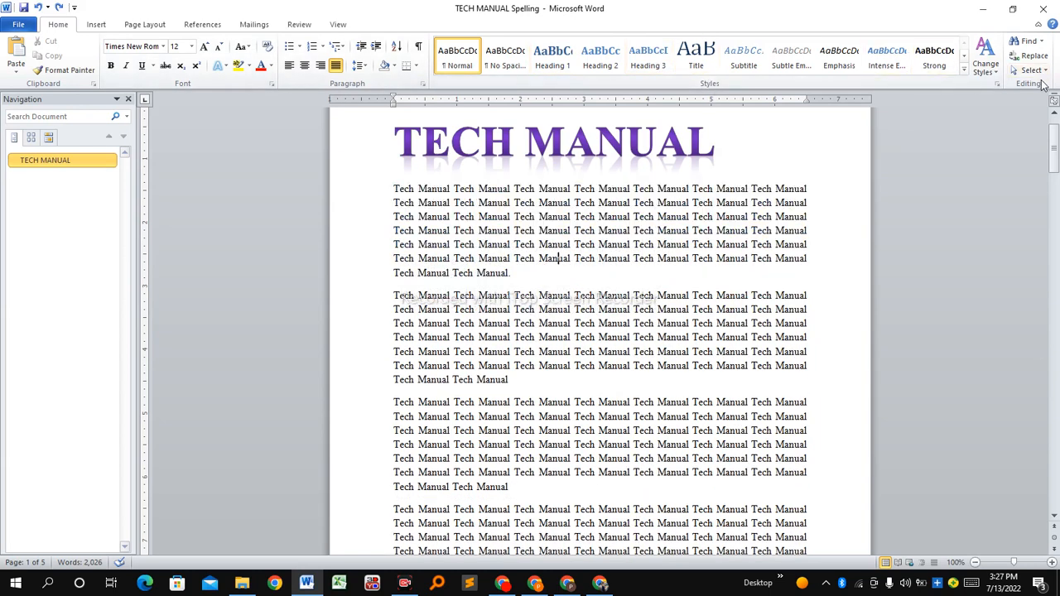
click(91, 27)
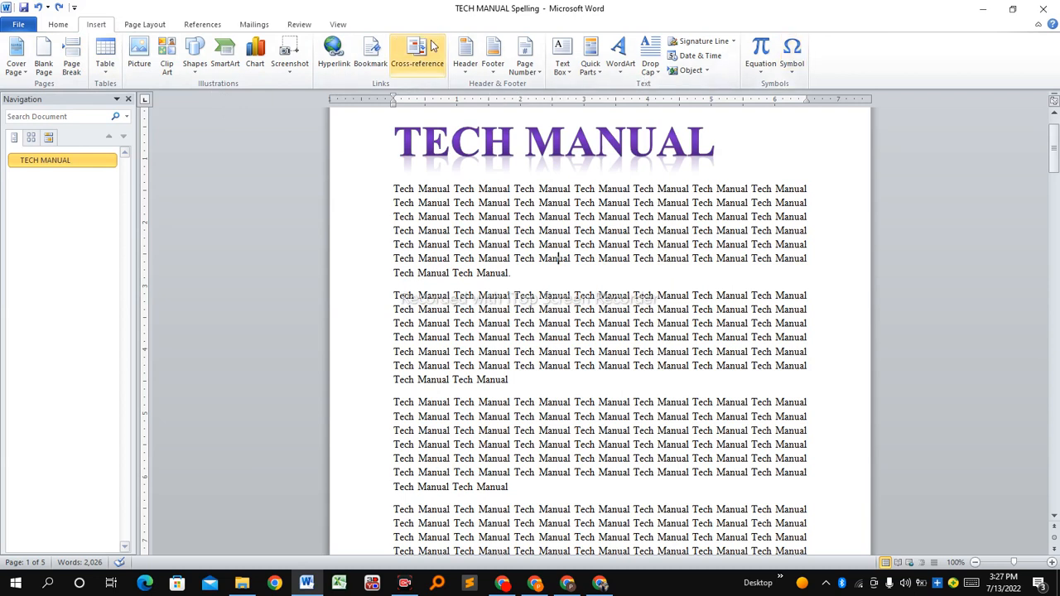
double_click(124, 27)
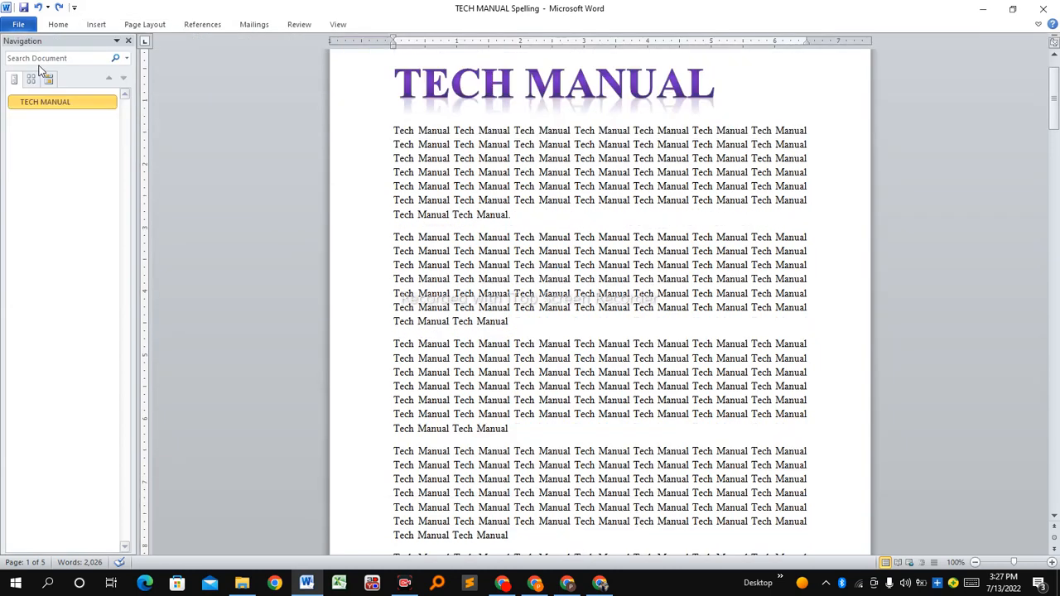
click(144, 27)
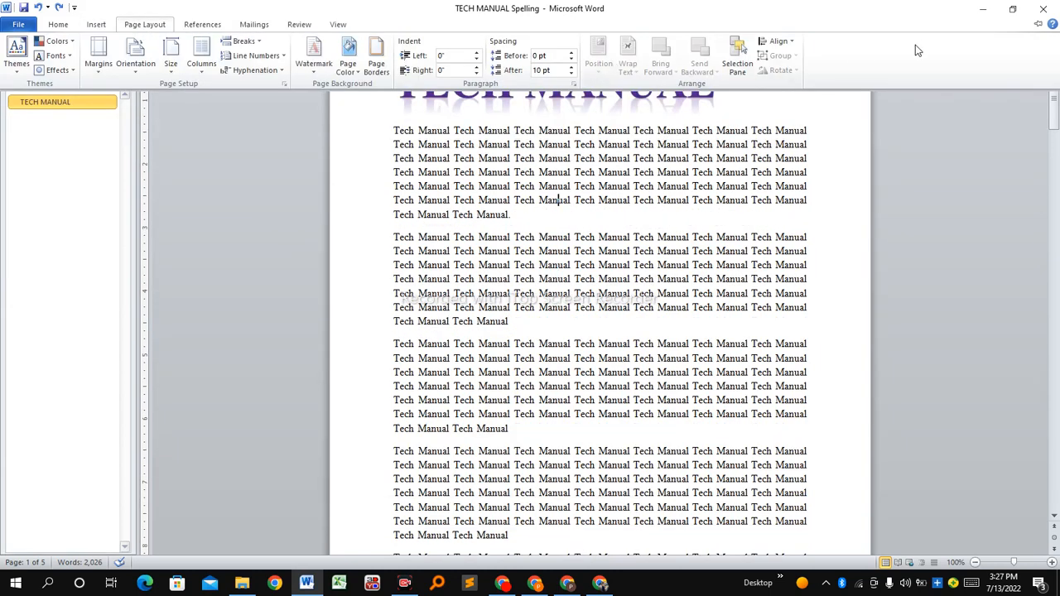
click(1040, 26)
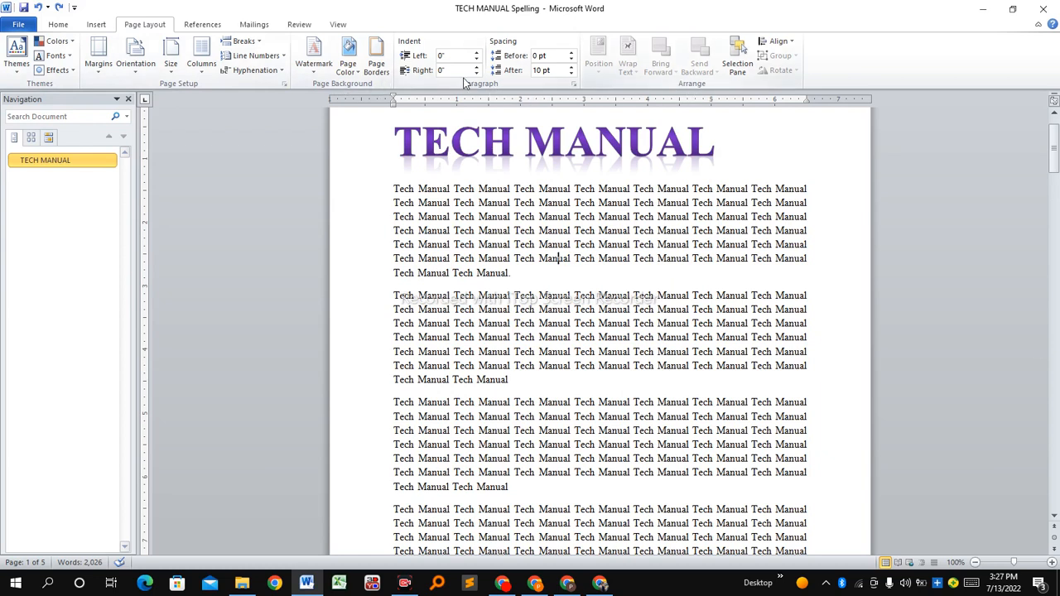
click(202, 24)
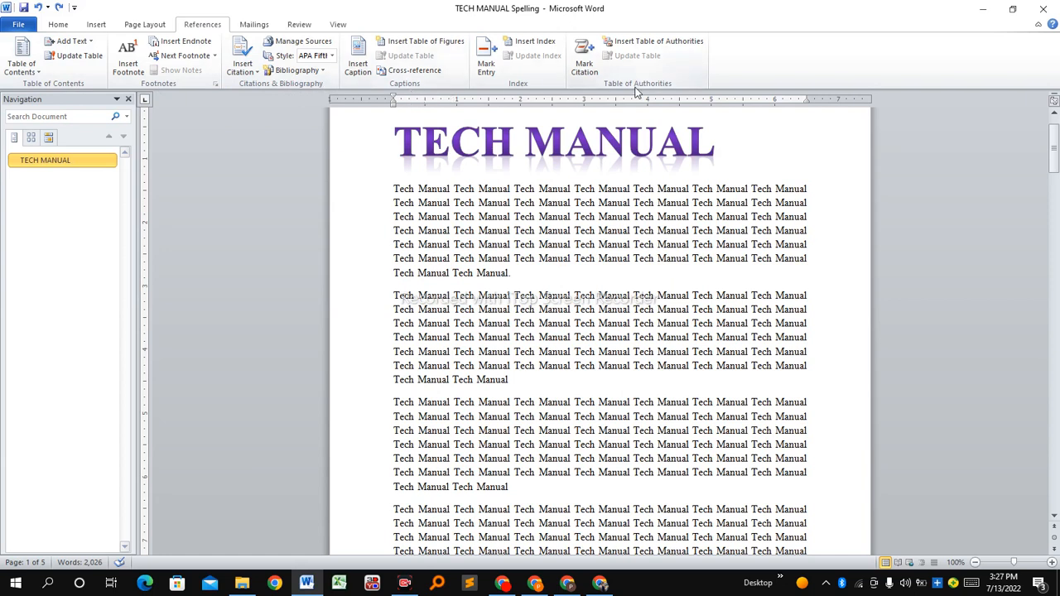
click(254, 25)
click(296, 25)
click(336, 24)
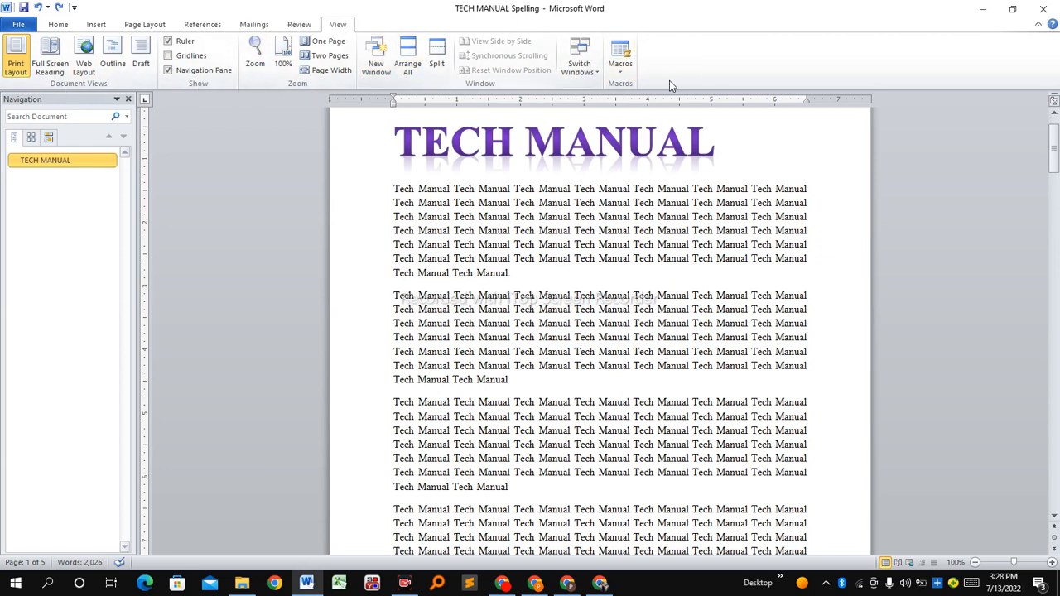
click(58, 24)
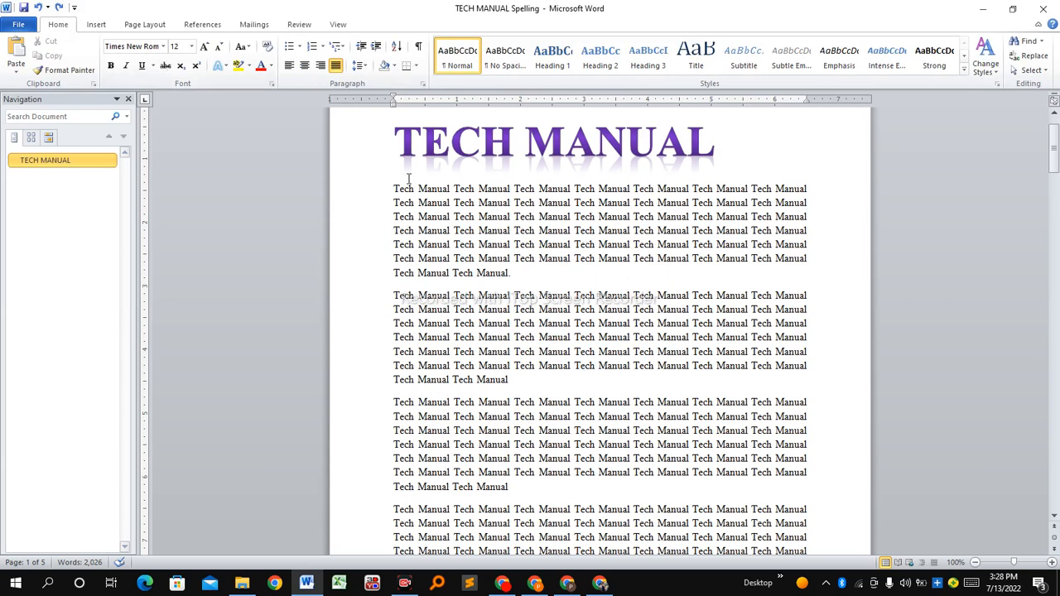
Split the first two body paragraphs into two columns with a line between, applying the layout to the selected text only
click(148, 26)
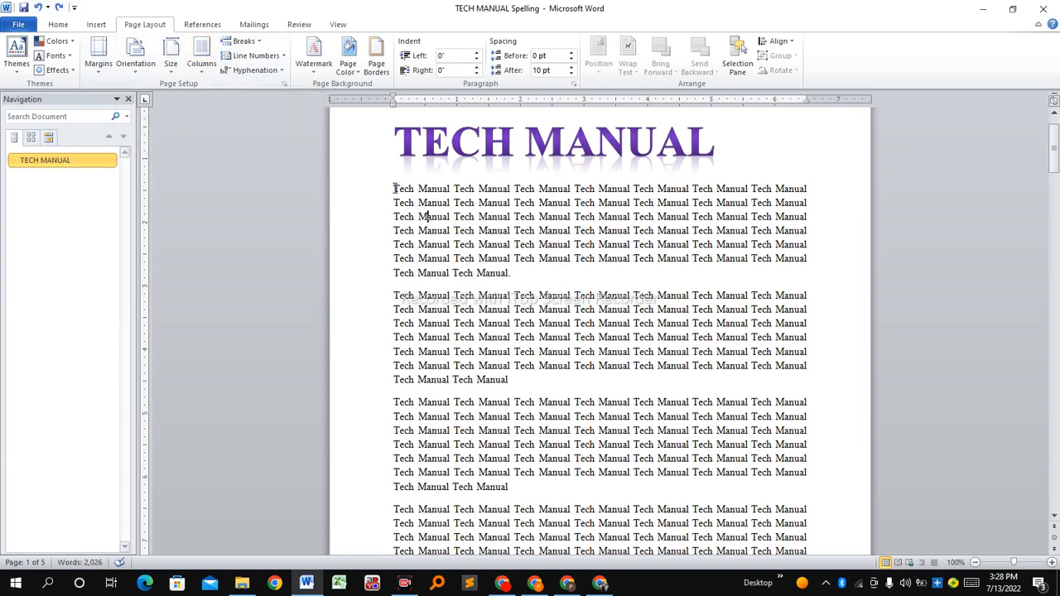
drag(394, 188, 539, 381)
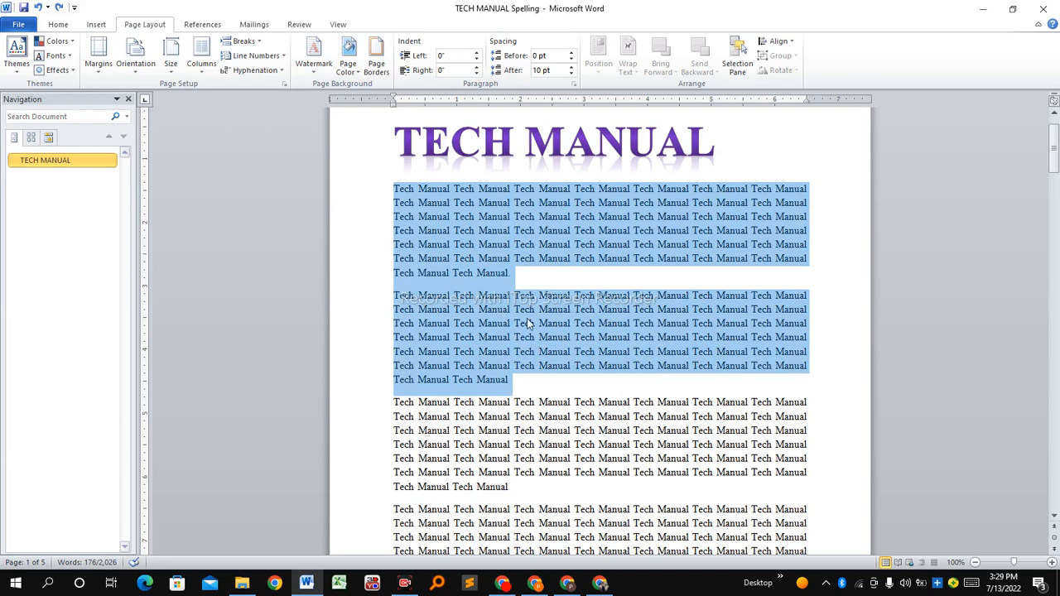
click(202, 77)
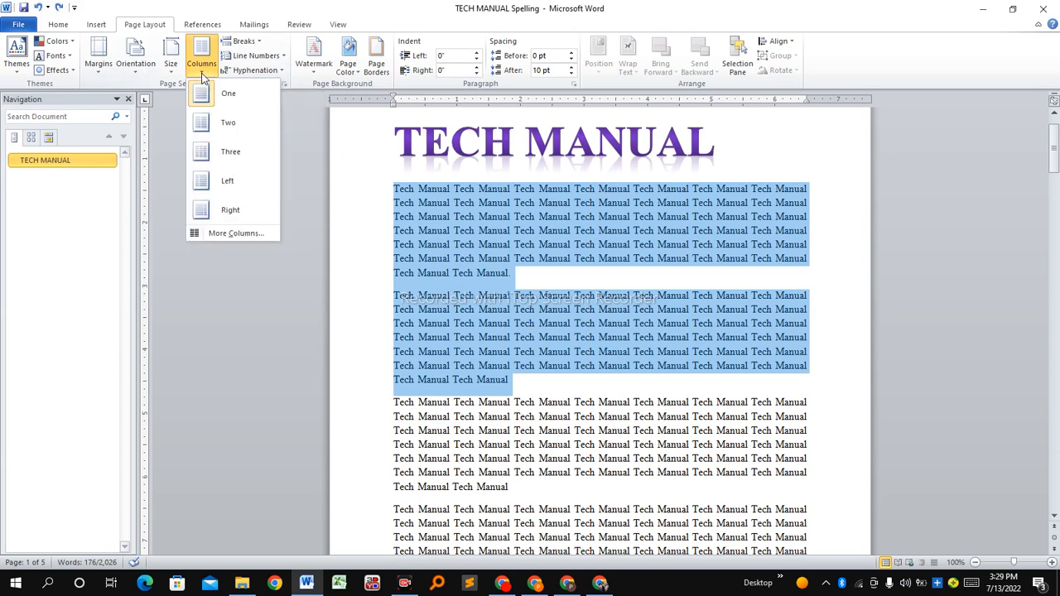
click(235, 235)
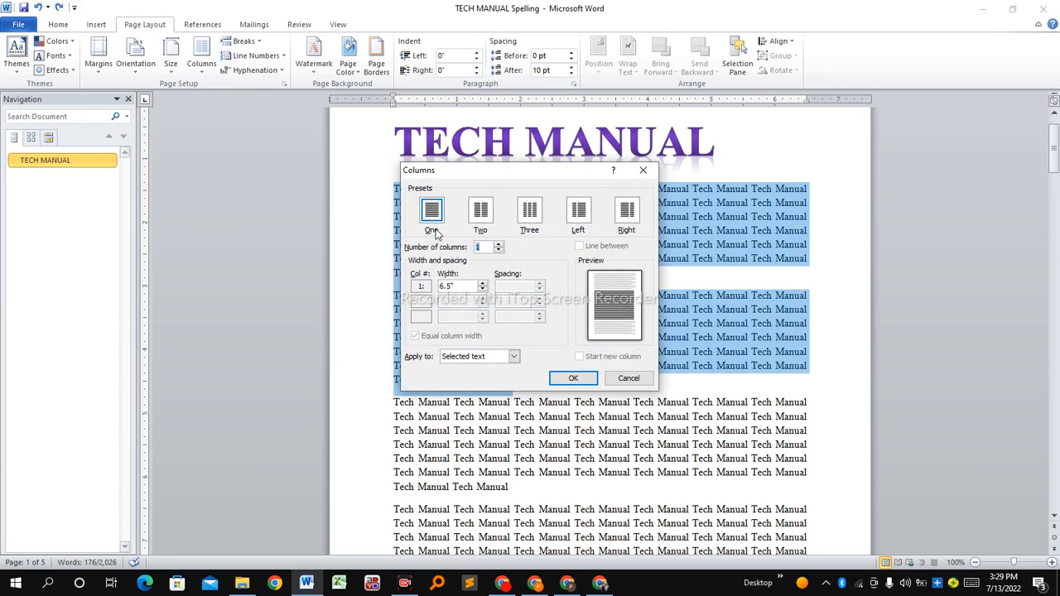
click(481, 211)
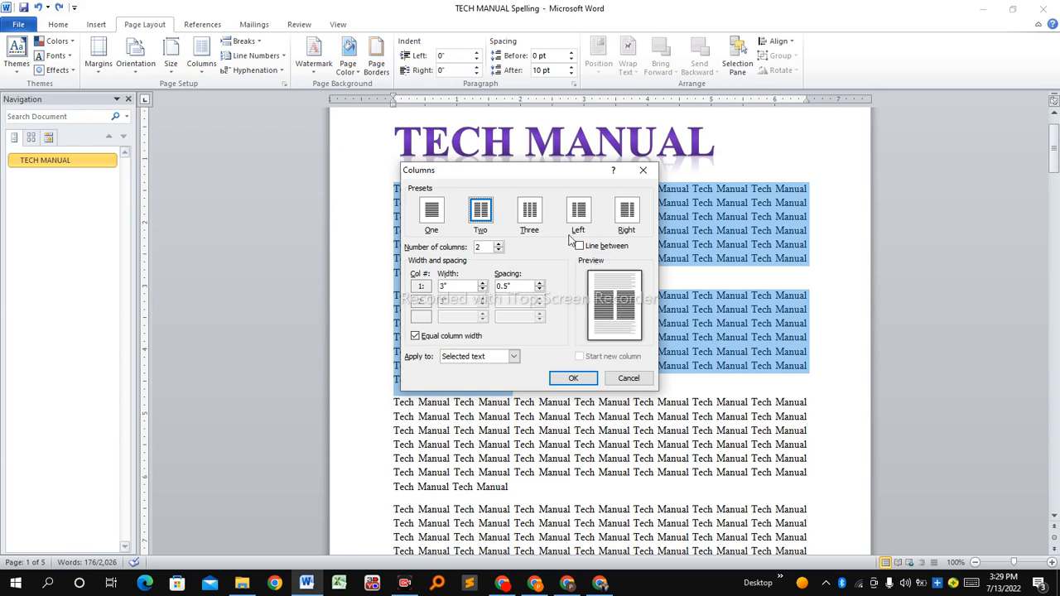
click(580, 246)
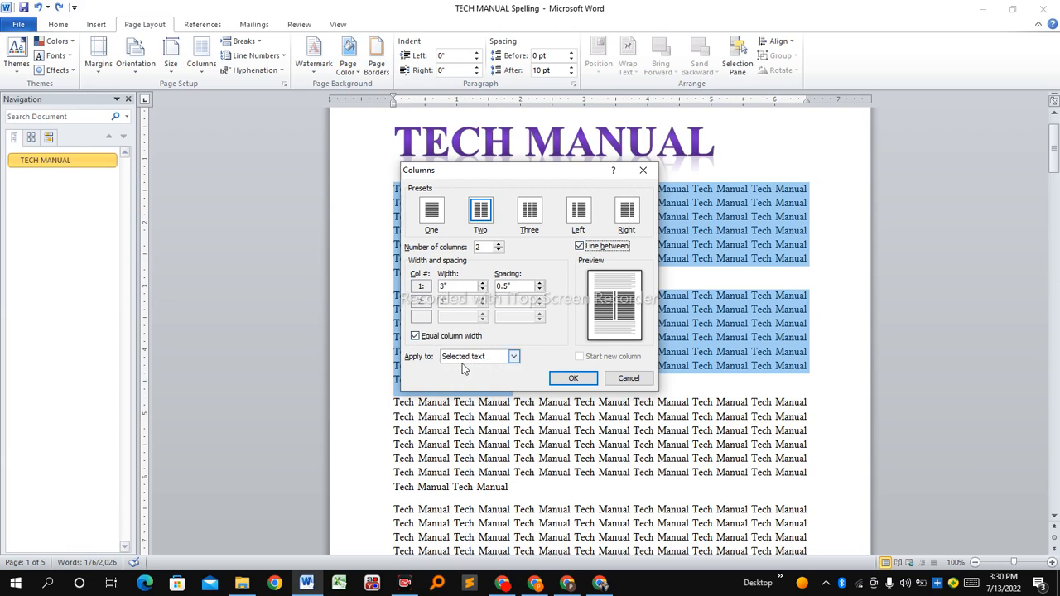
click(514, 357)
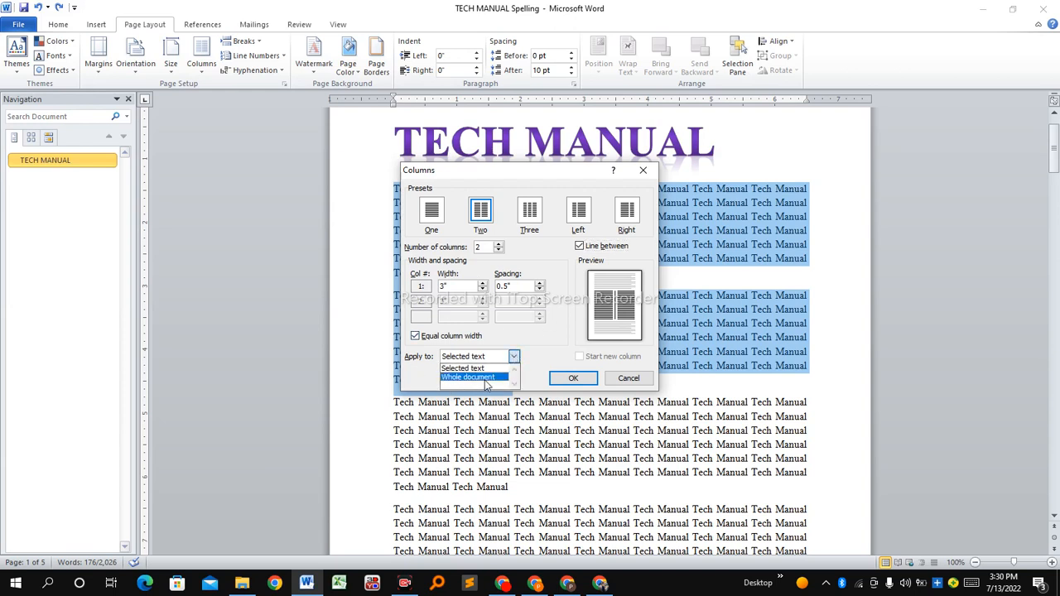
click(463, 369)
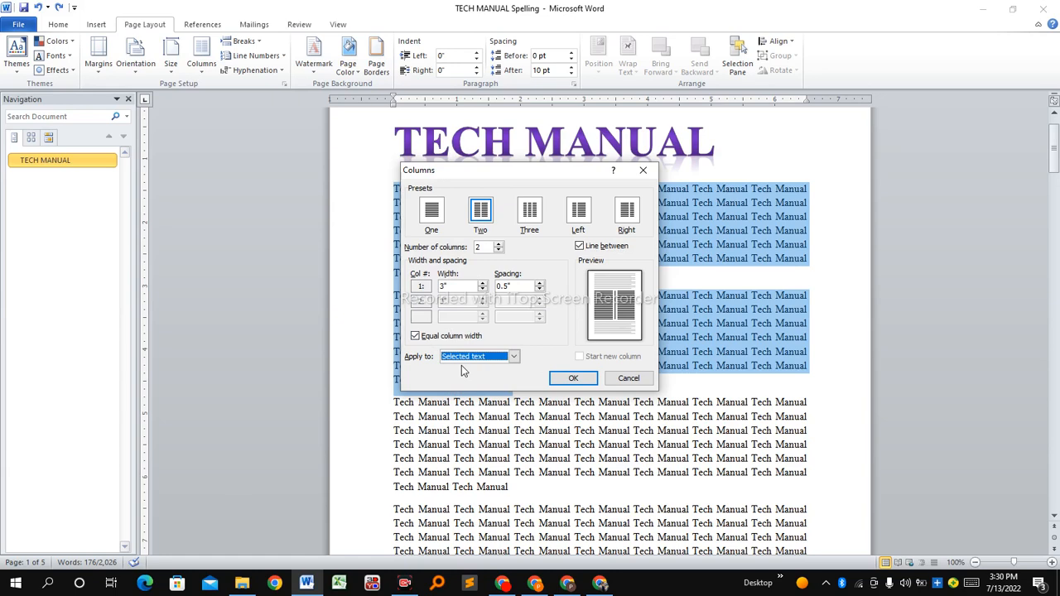
click(571, 377)
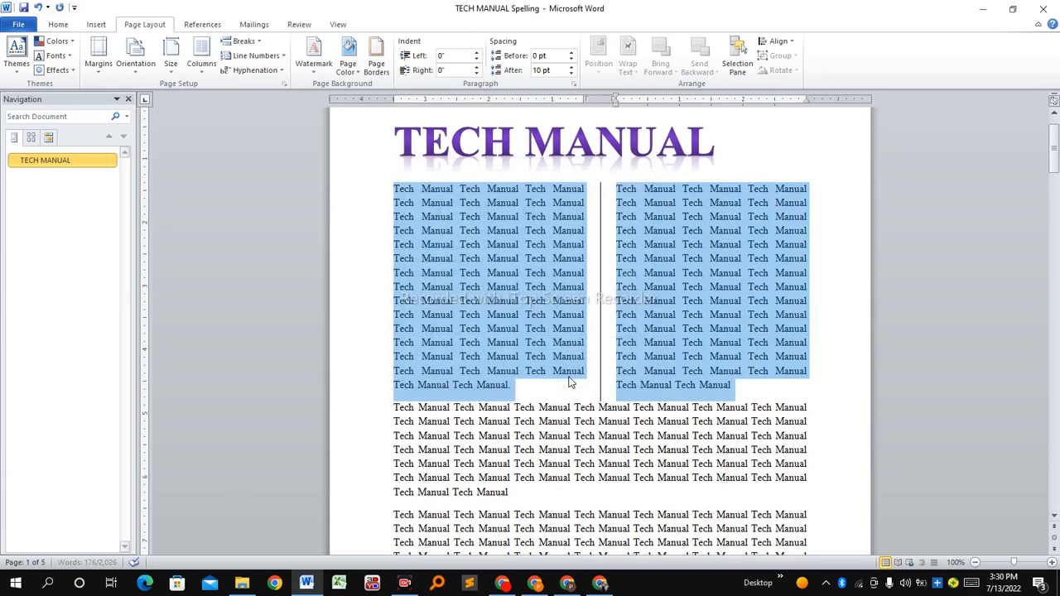
click(611, 341)
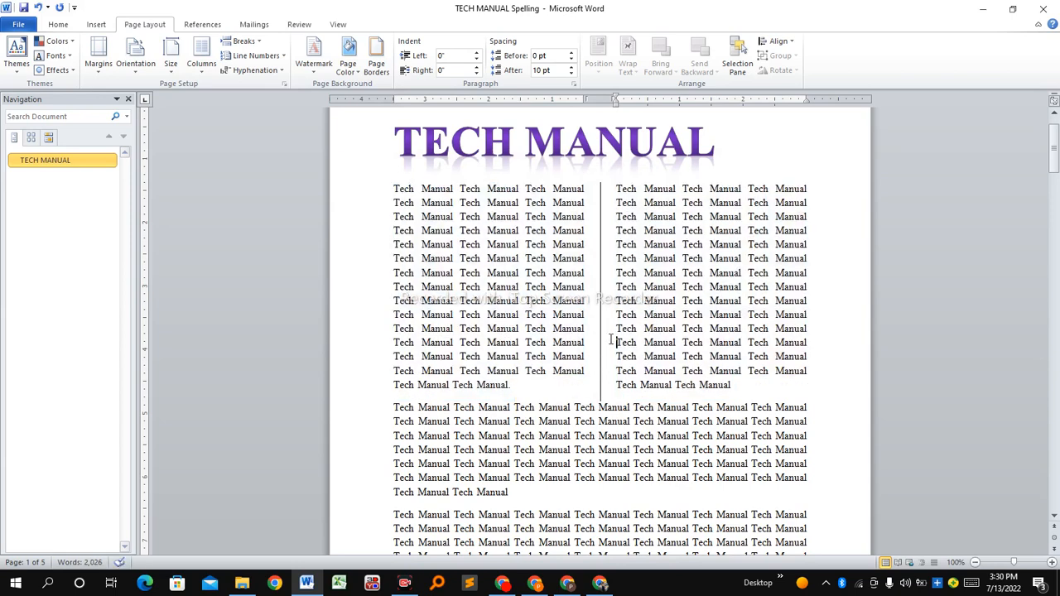
Insert two empty paragraphs between the two-column text and the full-width paragraph below it
drag(511, 388, 459, 230)
drag(397, 188, 755, 392)
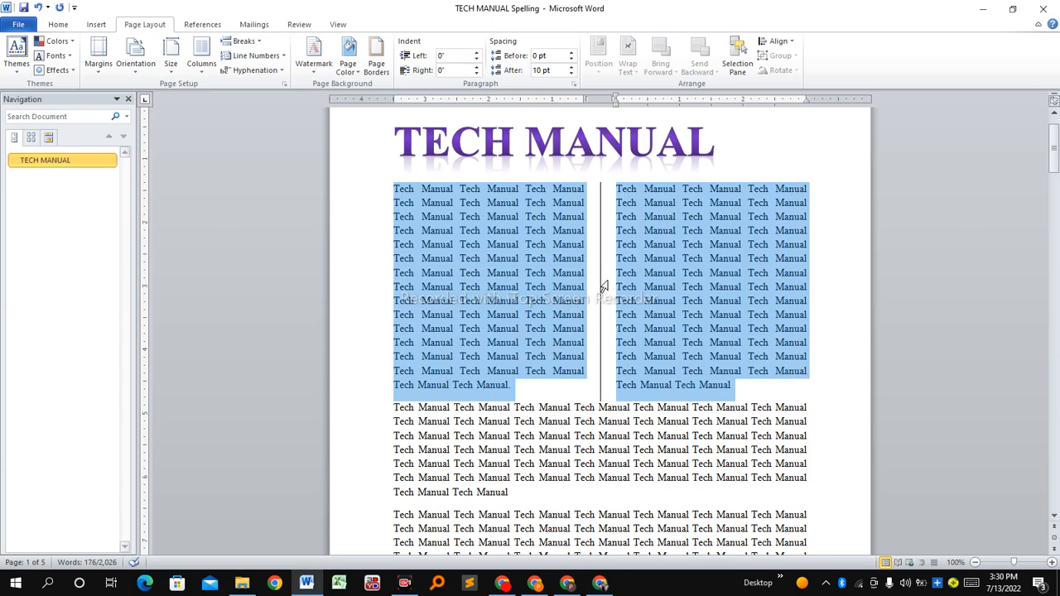
click(397, 406)
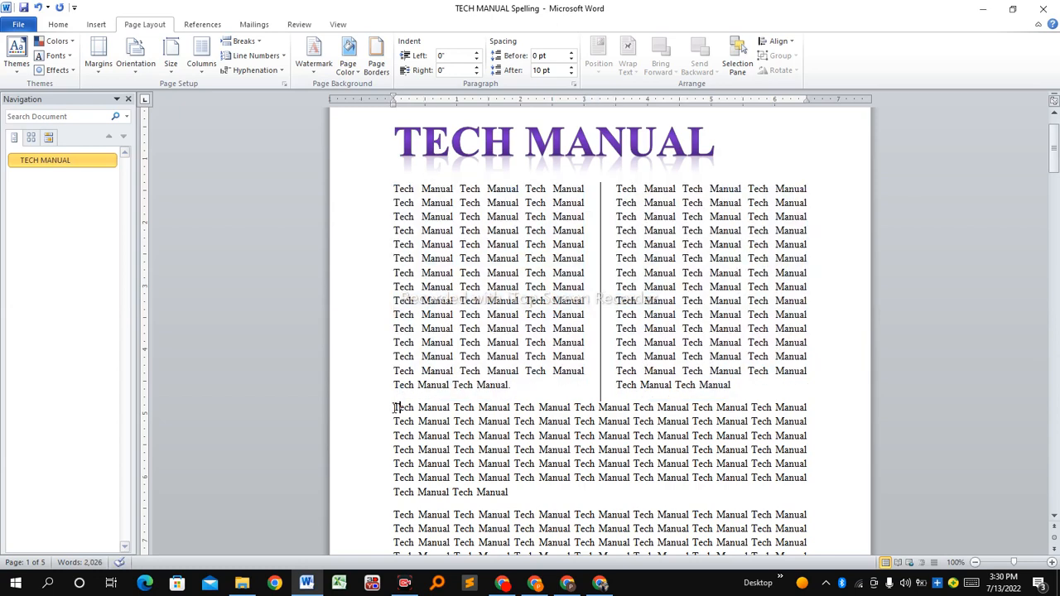
key(Return)
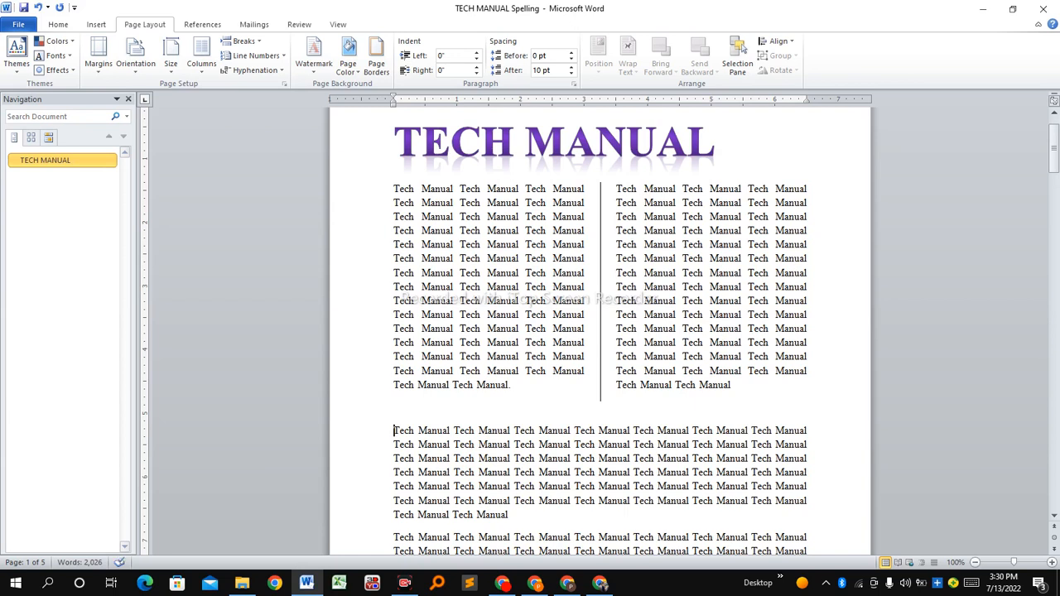
key(Return)
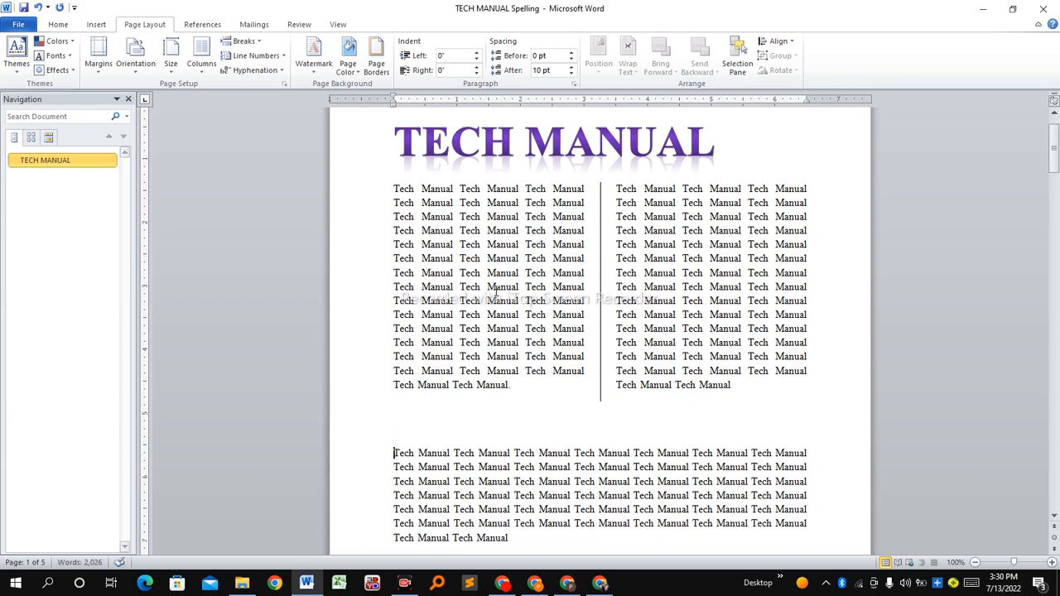
click(480, 259)
click(677, 244)
Undo the lined two-column layout and split the first two body paragraphs into two columns without a line between, for the selected text only
click(38, 7)
click(38, 7)
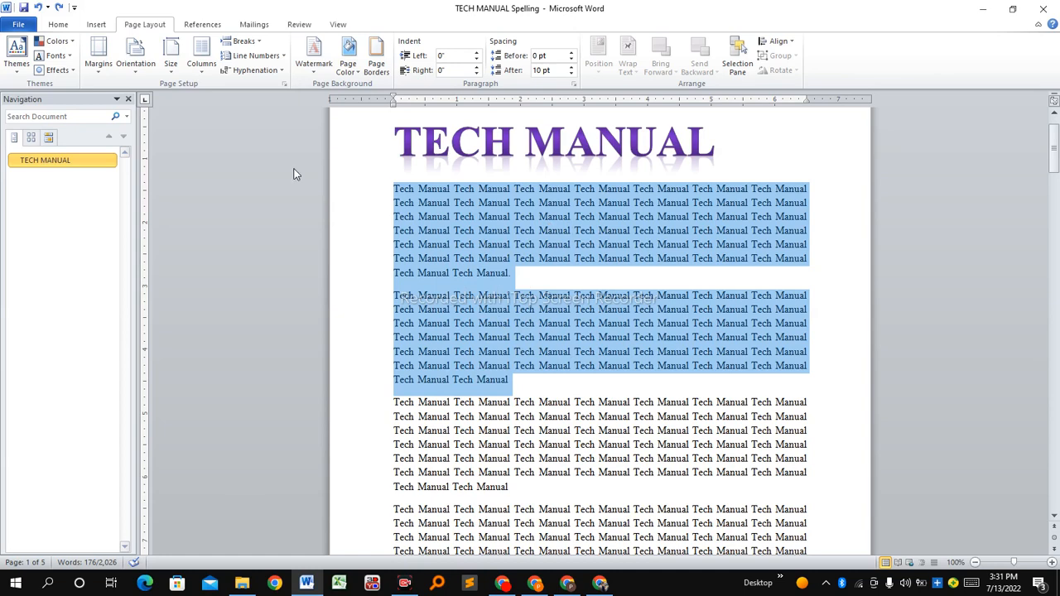
click(203, 73)
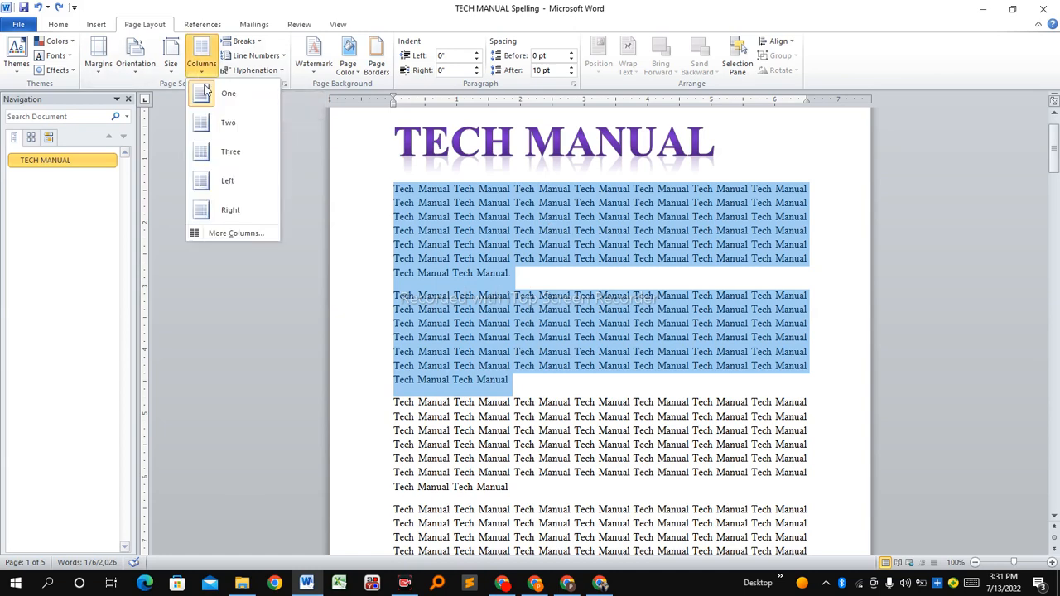
click(250, 235)
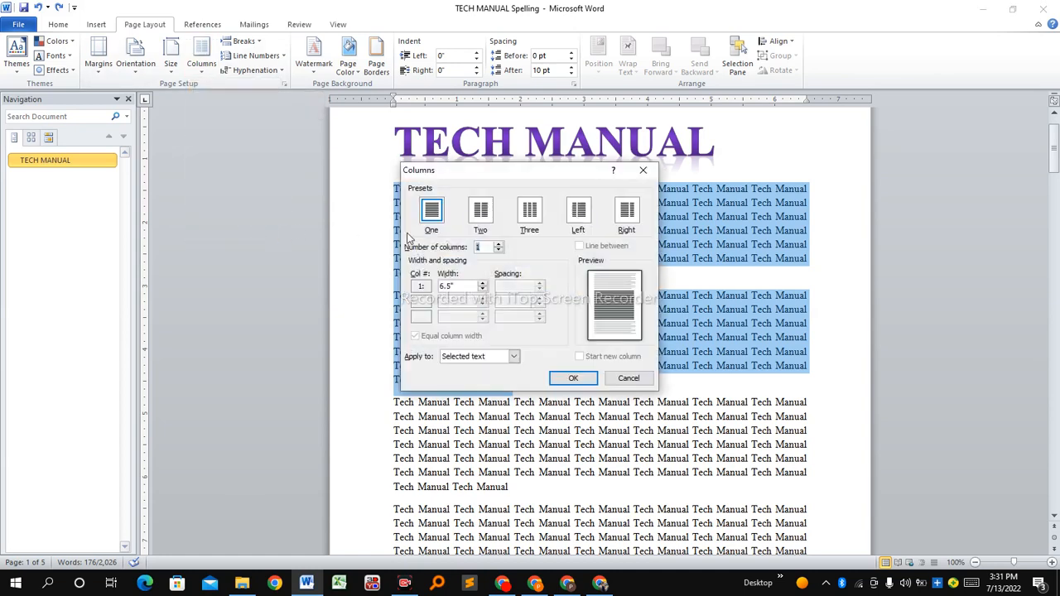
click(487, 213)
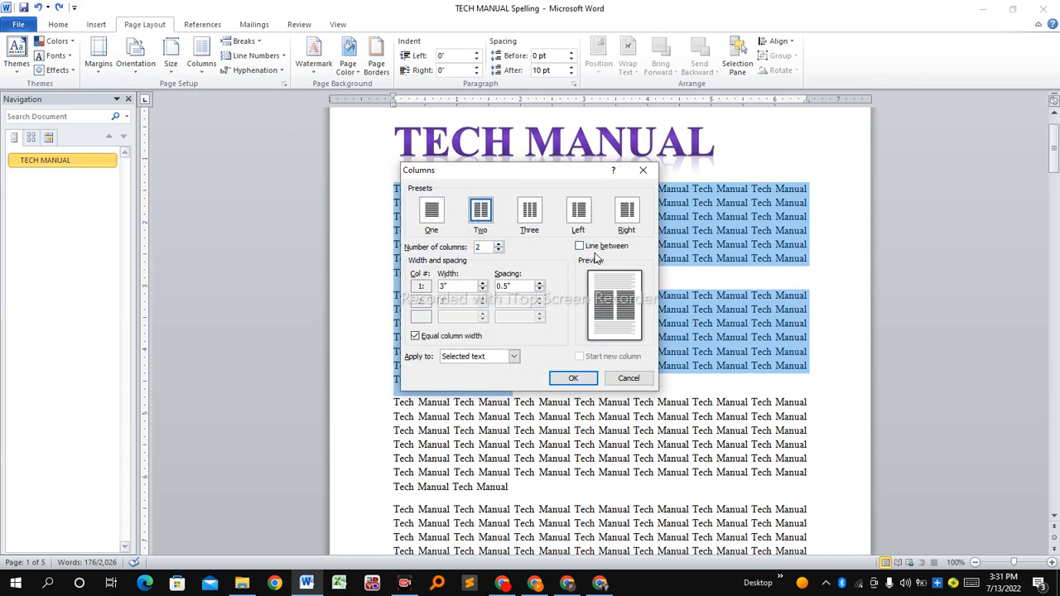
click(572, 379)
click(596, 370)
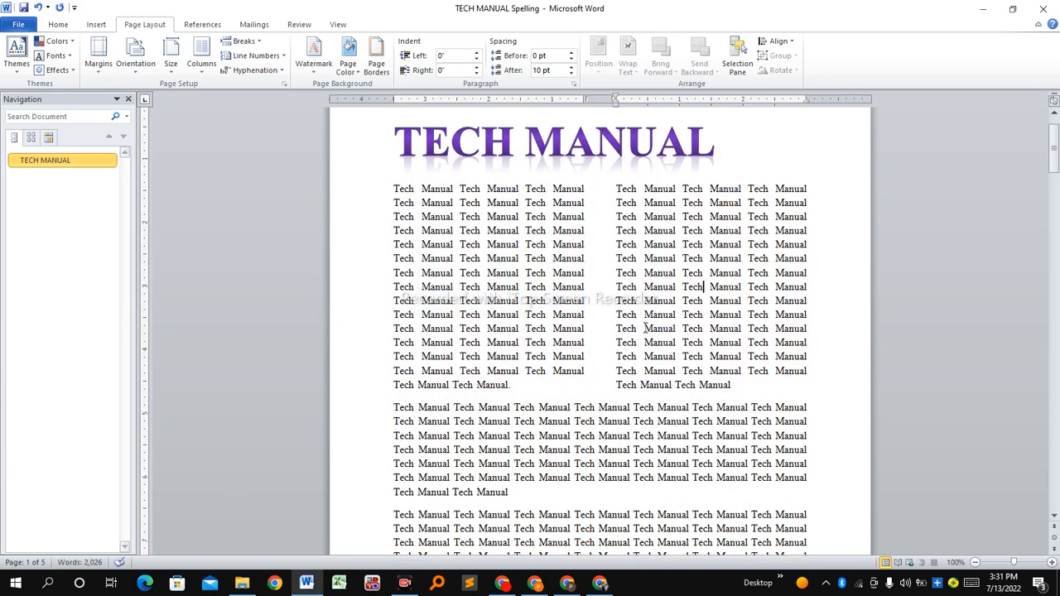
Insert two empty paragraphs before the full-width paragraph that follows the two-column text
click(396, 402)
key(Return)
key(Return)
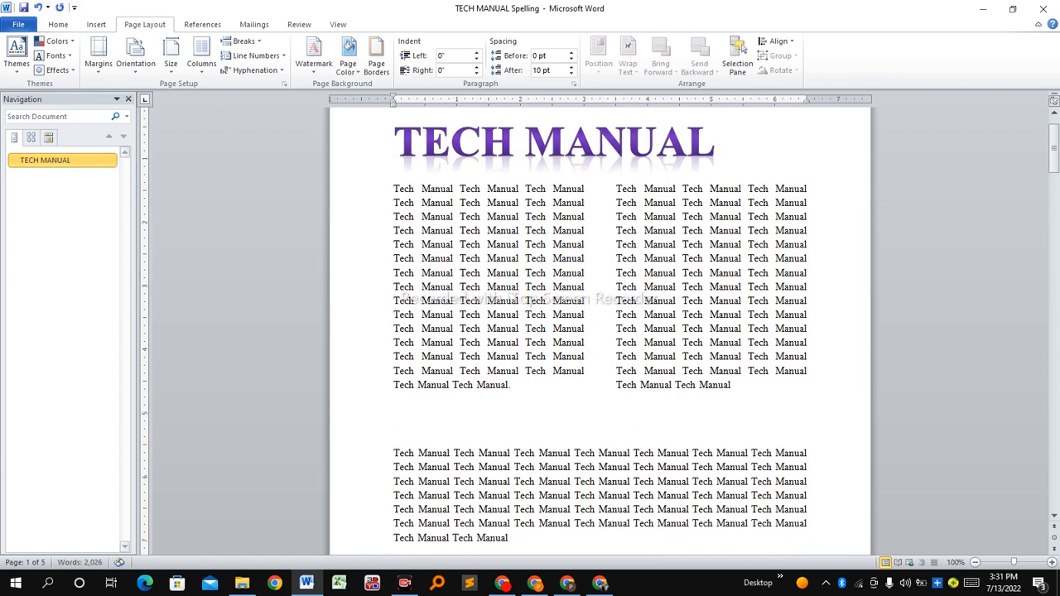
click(597, 303)
click(497, 273)
Split the three full paragraphs after the opening partial paragraph on page 2 into three columns with a line between, for the selected text only
scroll(497, 274, down, 10)
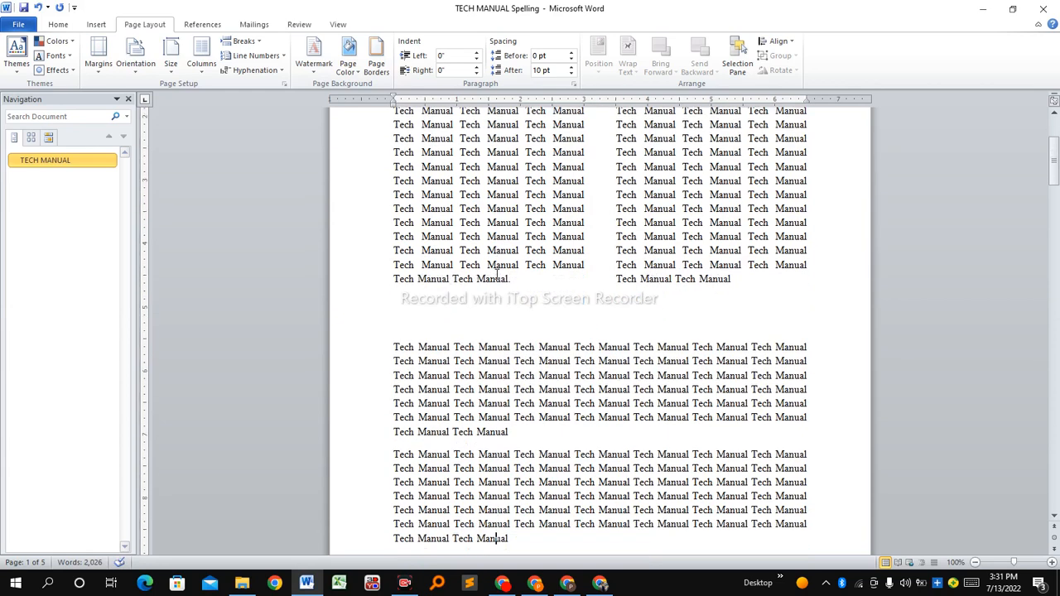
scroll(497, 273, down, 5)
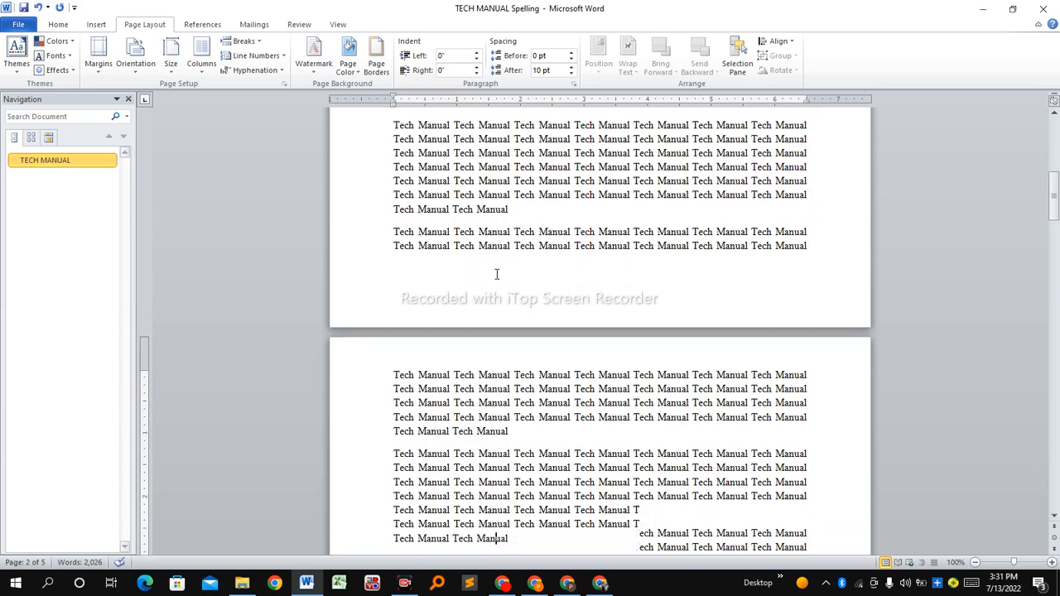
scroll(496, 273, down, 1)
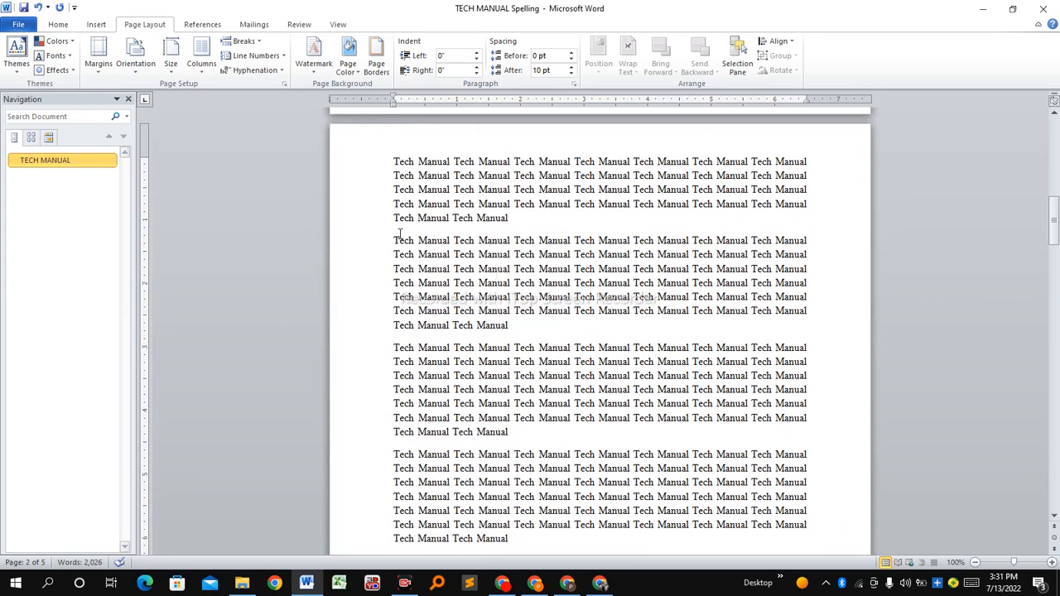
drag(394, 240, 665, 540)
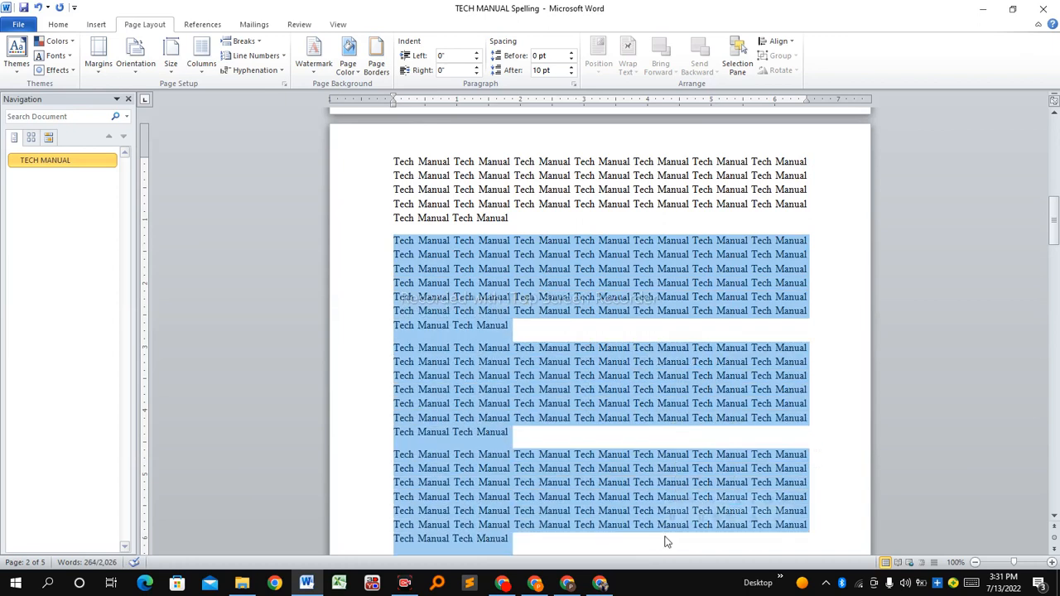
click(200, 71)
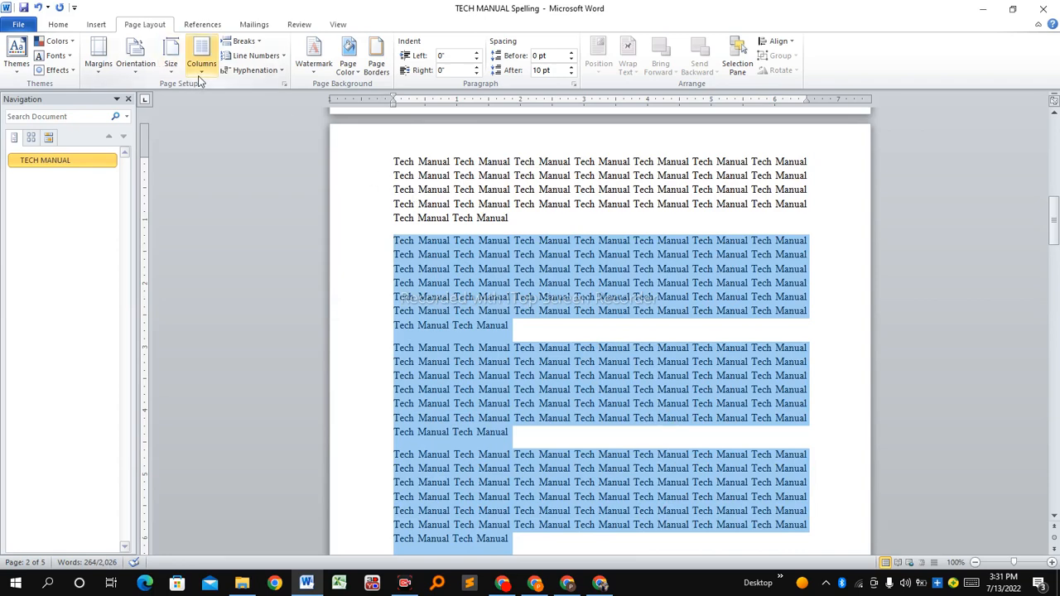
click(260, 237)
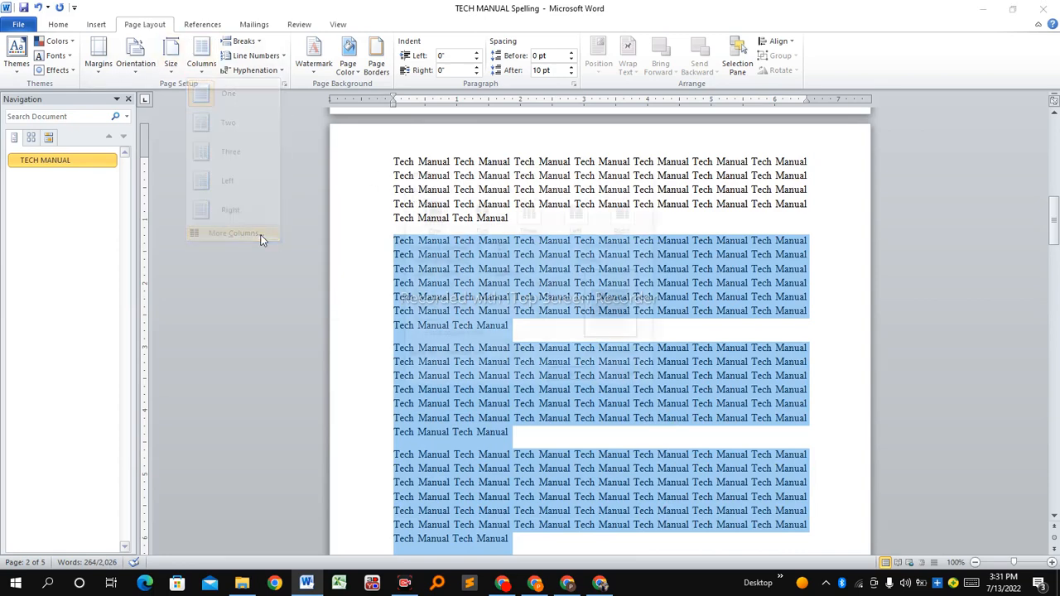
click(530, 212)
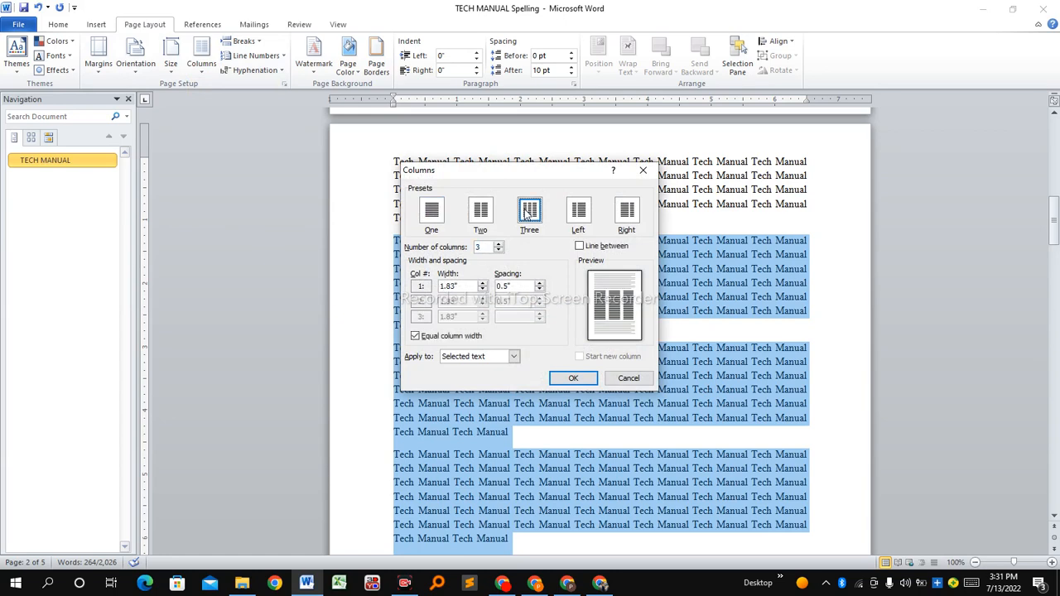
click(600, 248)
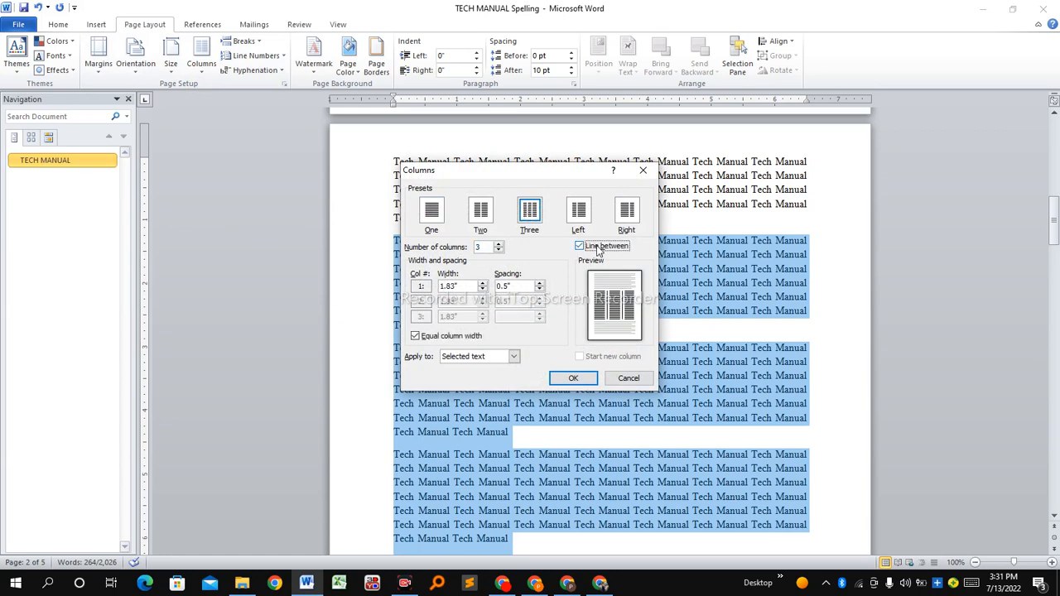
click(572, 378)
click(654, 339)
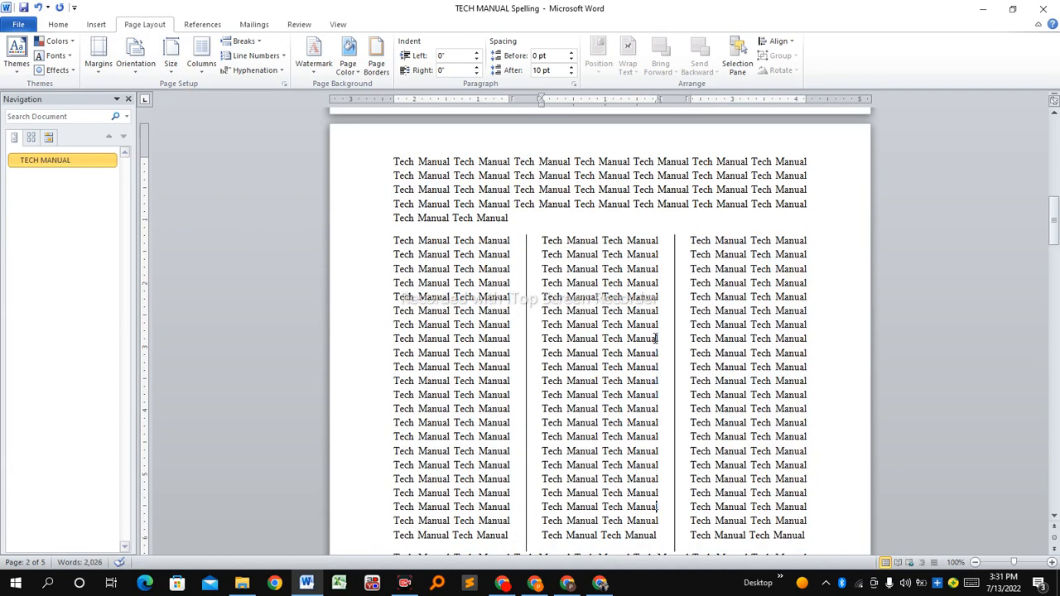
Insert one empty paragraph between the three-column text on page 2 and the full-width paragraph below it
scroll(656, 340, down, 2)
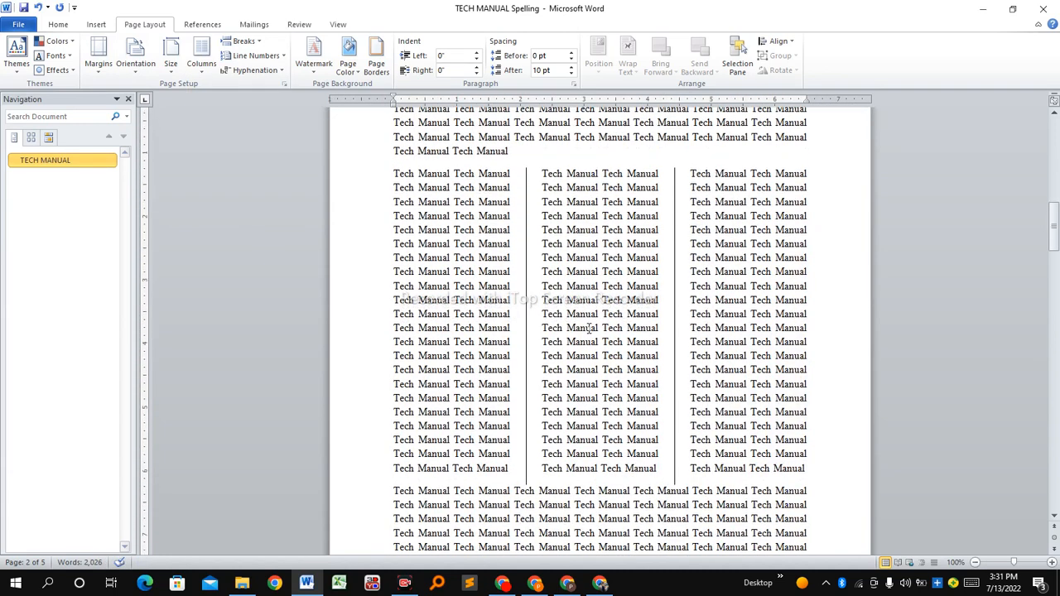
click(391, 490)
key(Return)
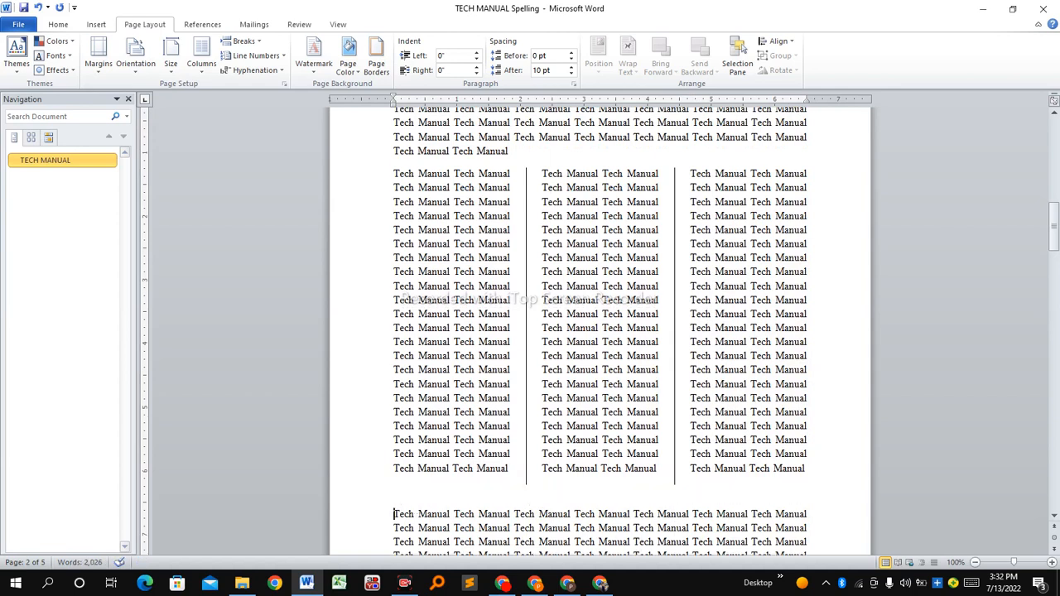
Review the document's column layouts, comparing the three-column section on page 2, the two-column section under the title and the full-width pages
click(443, 243)
click(558, 260)
click(745, 281)
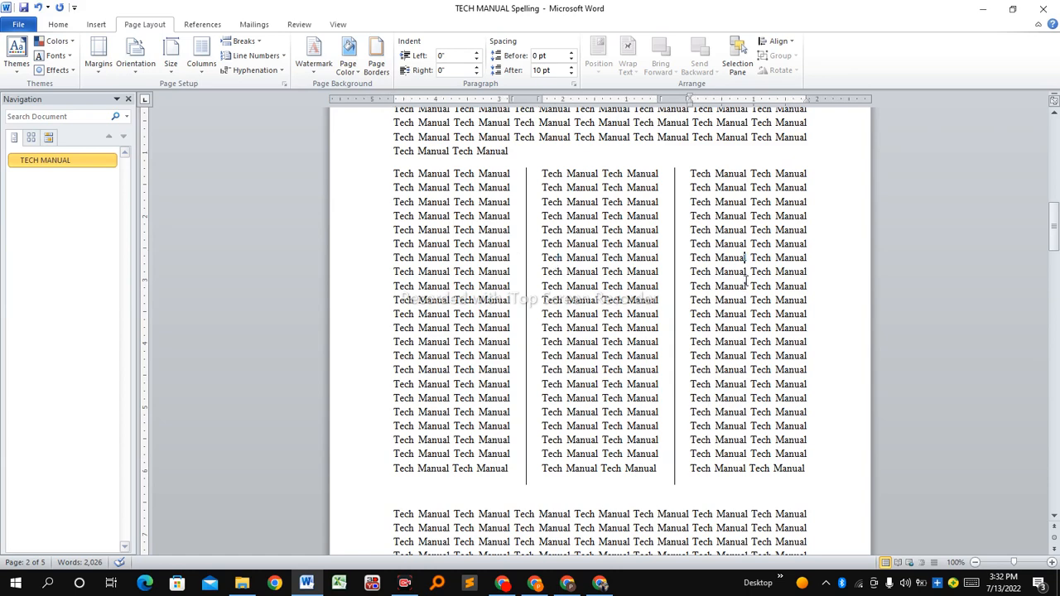
key(Up)
key(Up)
key(Up)
key(Up)
key(Up)
key(Up)
key(Up)
key(Up)
key(Up)
key(Up)
key(Up)
key(Up)
key(Up)
key(Up)
key(Up)
key(Up)
key(Up)
key(Up)
key(Up)
key(Up)
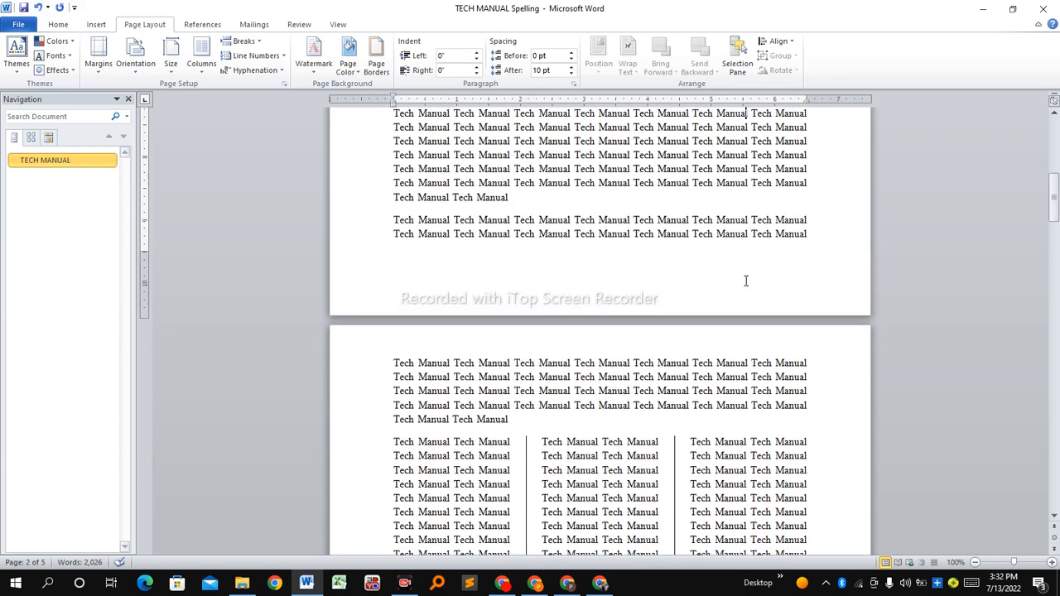
key(Up)
key(Up)
key(Up)
key(Up)
key(Up)
key(Up)
key(Up)
key(Up)
key(Up)
key(Up)
key(Up)
key(Up)
key(Up)
key(Up)
key(Up)
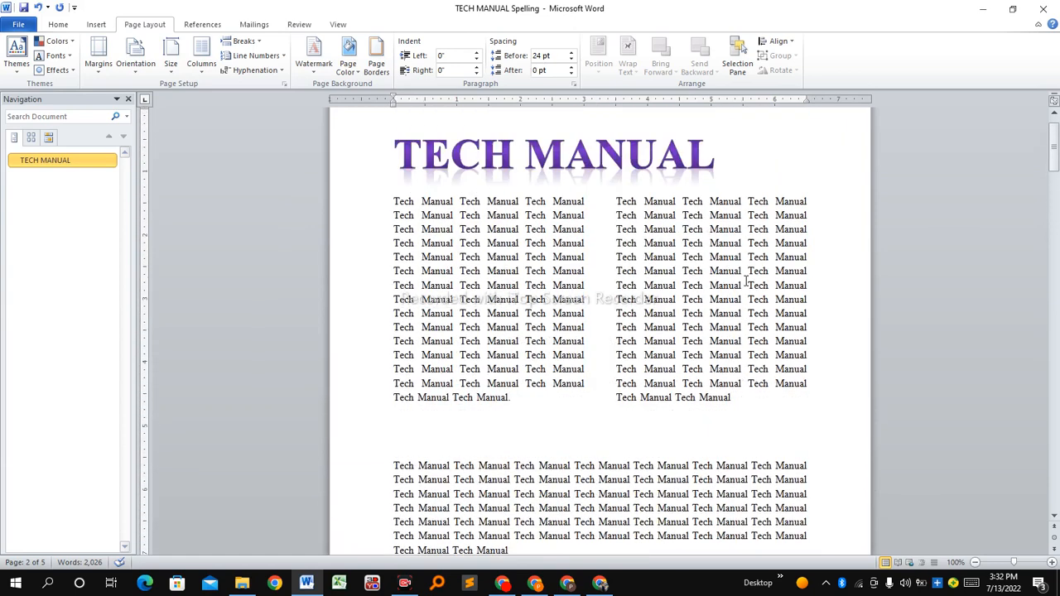
key(Down)
key(Down)
key(Down)
key(Down)
key(Down)
key(Down)
key(Down)
key(Down)
key(Down)
key(Down)
key(Down)
key(Down)
key(Down)
key(Down)
key(Down)
key(Down)
key(Down)
key(Down)
key(Down)
key(Down)
key(Down)
key(Down)
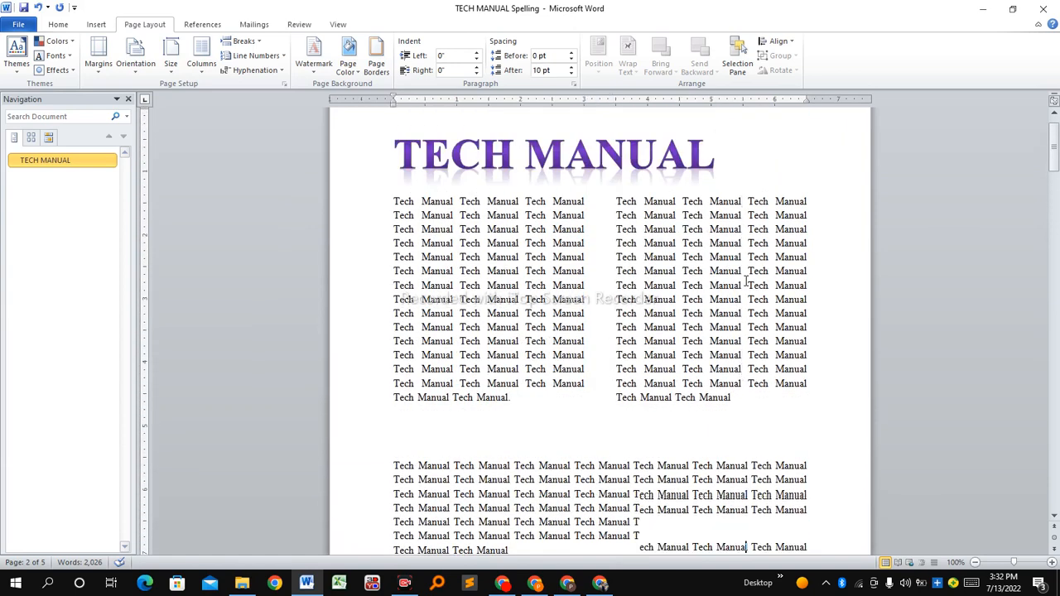
key(Down)
key(Down)
key(Down)
key(Down)
key(Down)
key(Down)
key(Down)
key(Down)
key(Down)
key(Down)
key(Down)
key(Down)
key(Down)
key(Down)
key(Down)
key(Down)
key(Down)
key(Down)
key(Down)
key(Down)
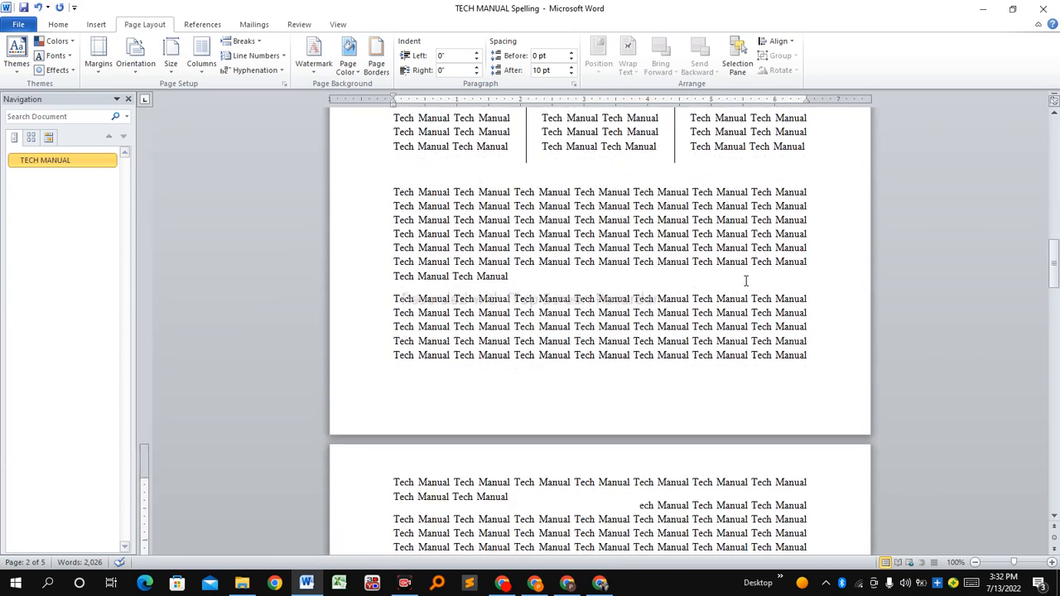
key(Down)
key(Down)
key(Down)
key(Down)
key(Down)
key(Down)
key(Down)
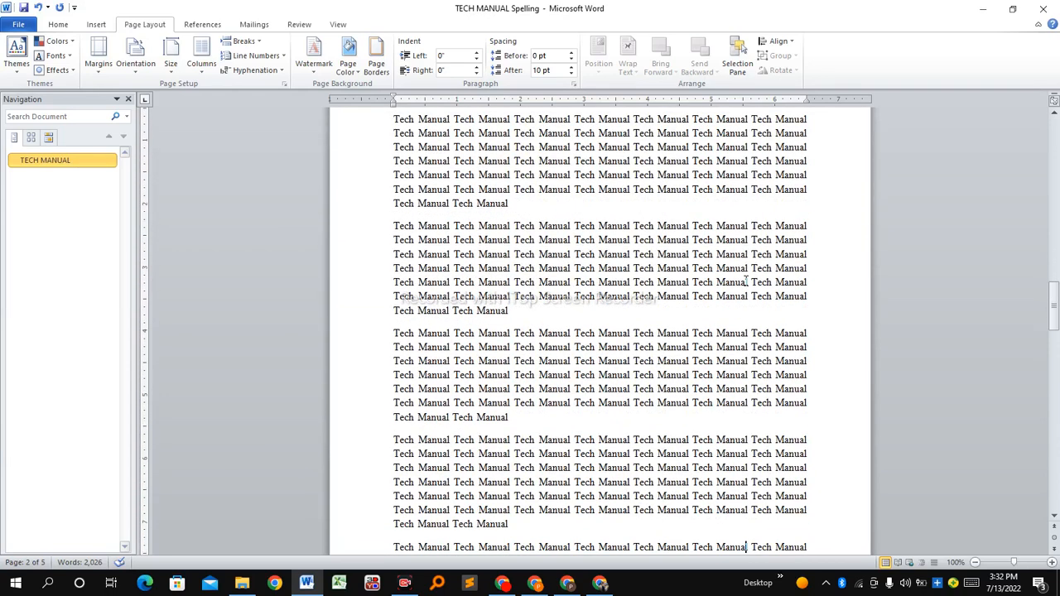
key(Down)
key(Down)
key(Down)
key(Down)
key(Down)
key(Down)
key(Down)
key(Down)
key(Down)
key(Down)
key(Down)
key(Down)
key(Down)
key(Down)
key(Down)
key(Down)
key(Down)
key(Down)
key(Down)
key(Down)
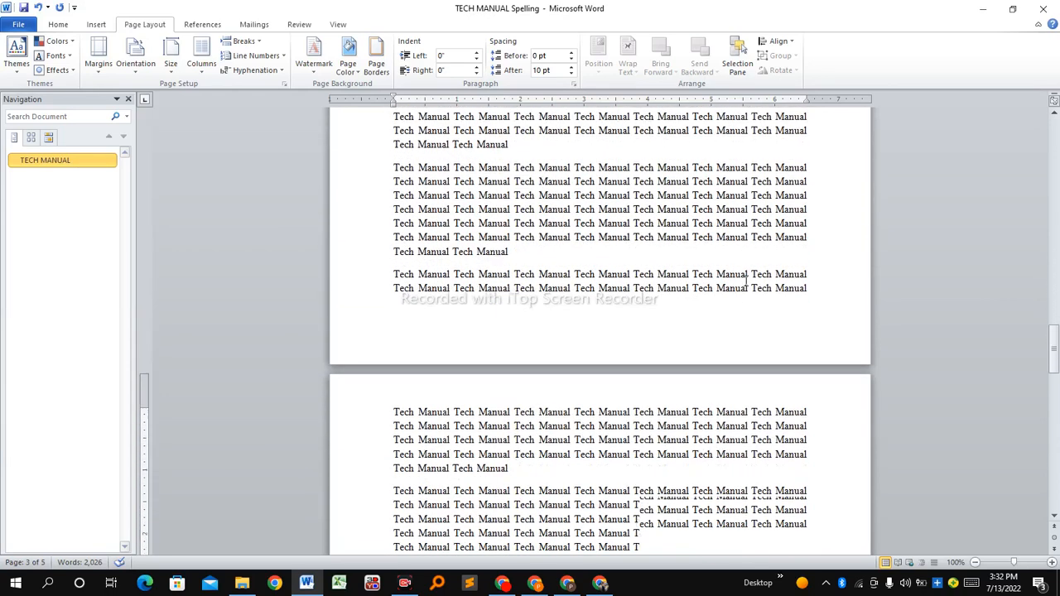
key(Down)
key(Down)
key(Down)
key(Down)
key(Down)
key(Down)
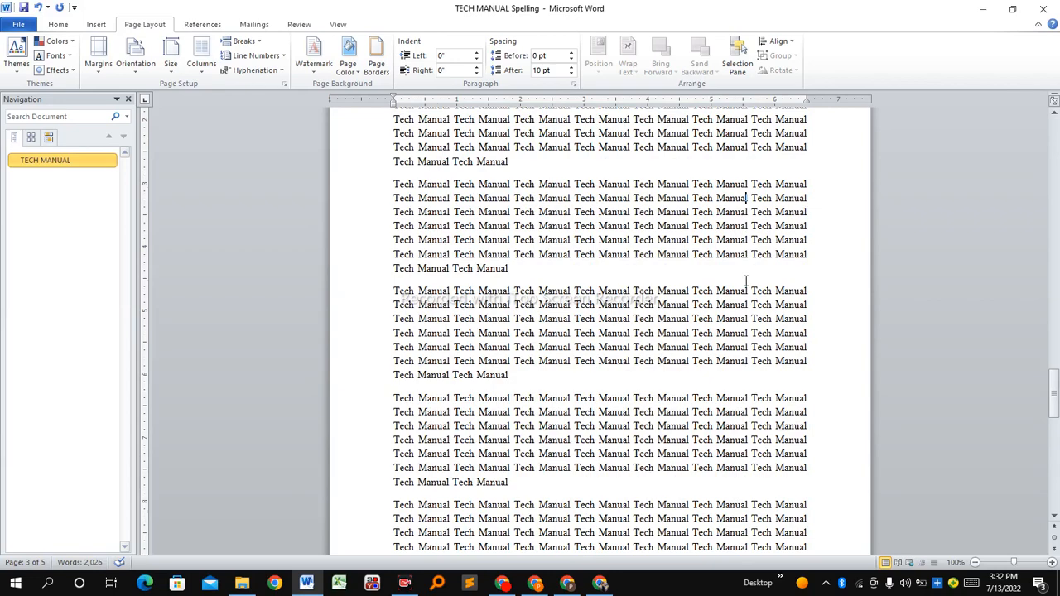
key(Down)
key(Down)
key(Down)
key(Down)
key(Down)
key(Down)
key(Down)
key(Down)
key(Down)
key(Down)
key(Down)
key(Down)
key(Down)
key(Down)
key(Down)
key(Down)
key(Down)
key(Down)
key(Down)
key(Down)
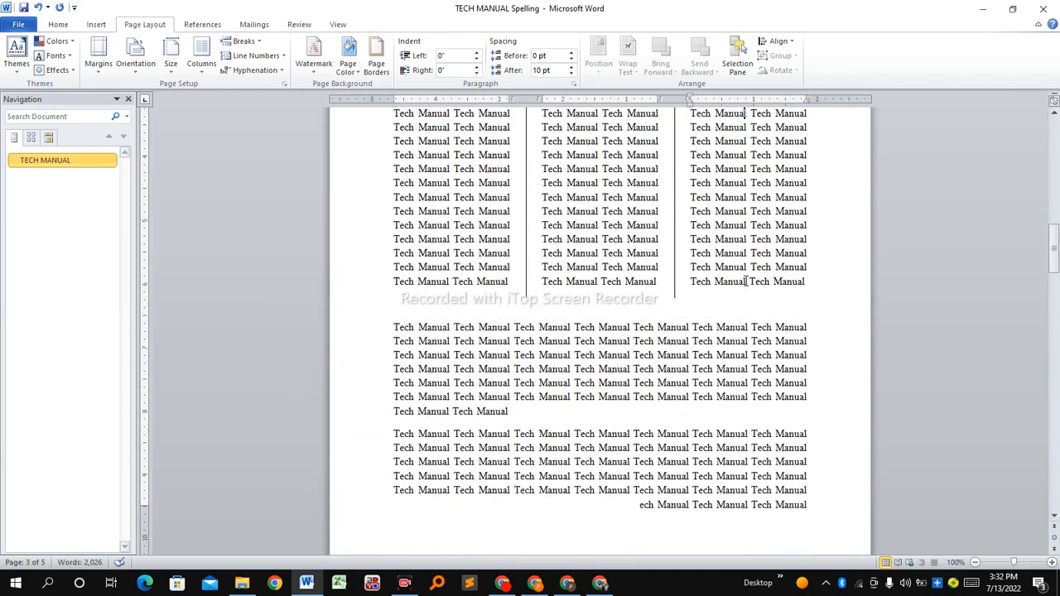
key(Up)
key(Up)
key(Up)
key(Up)
key(Up)
key(Up)
key(Up)
key(Up)
key(Up)
key(Up)
key(Up)
key(Up)
key(Up)
key(Up)
key(Up)
key(Up)
key(Up)
key(Up)
key(Up)
key(Up)
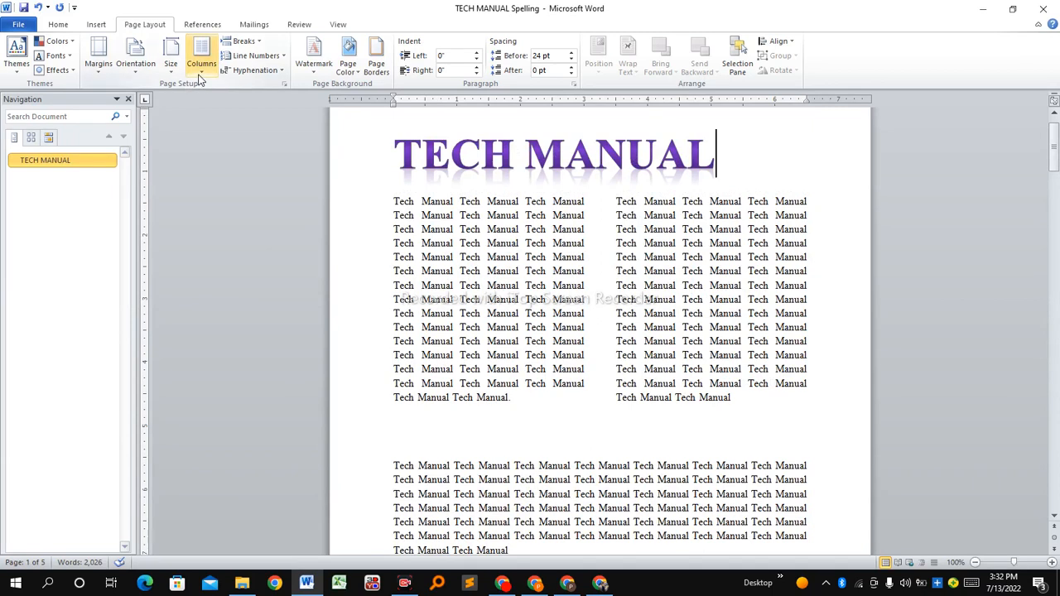
click(620, 256)
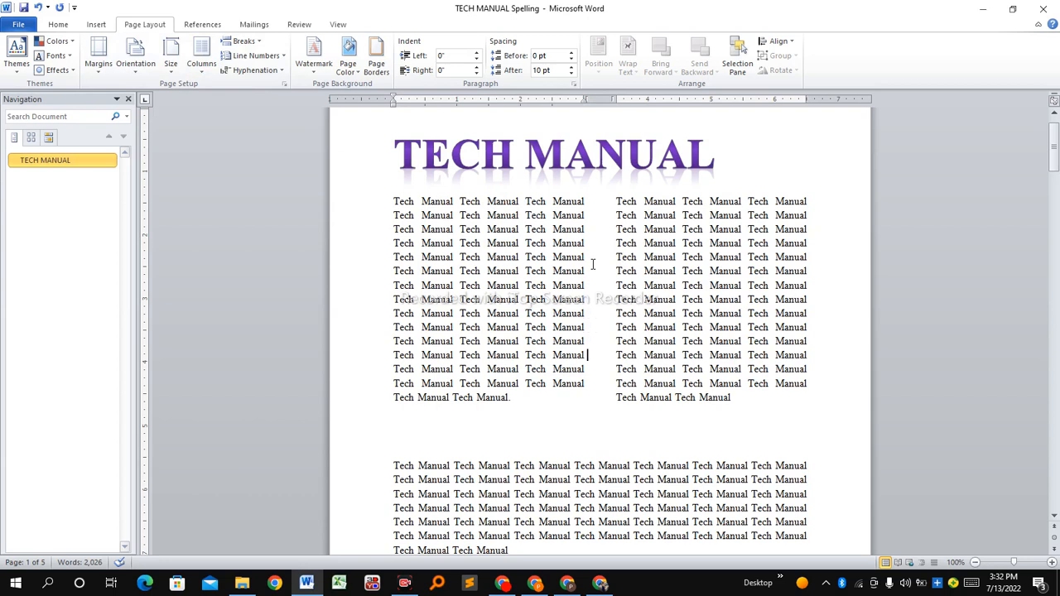
key(Down)
key(Down)
key(Down)
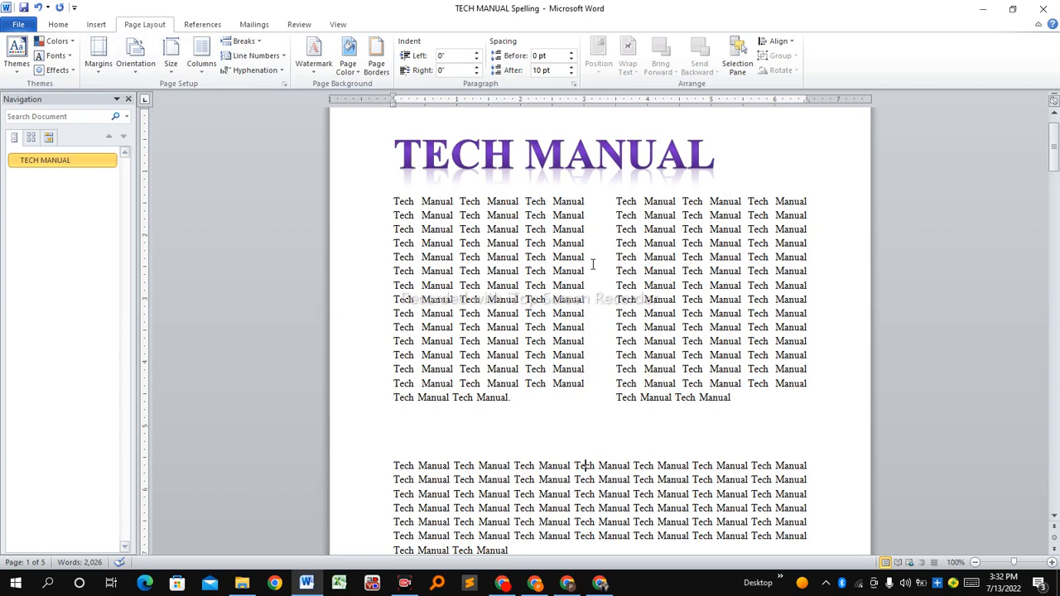